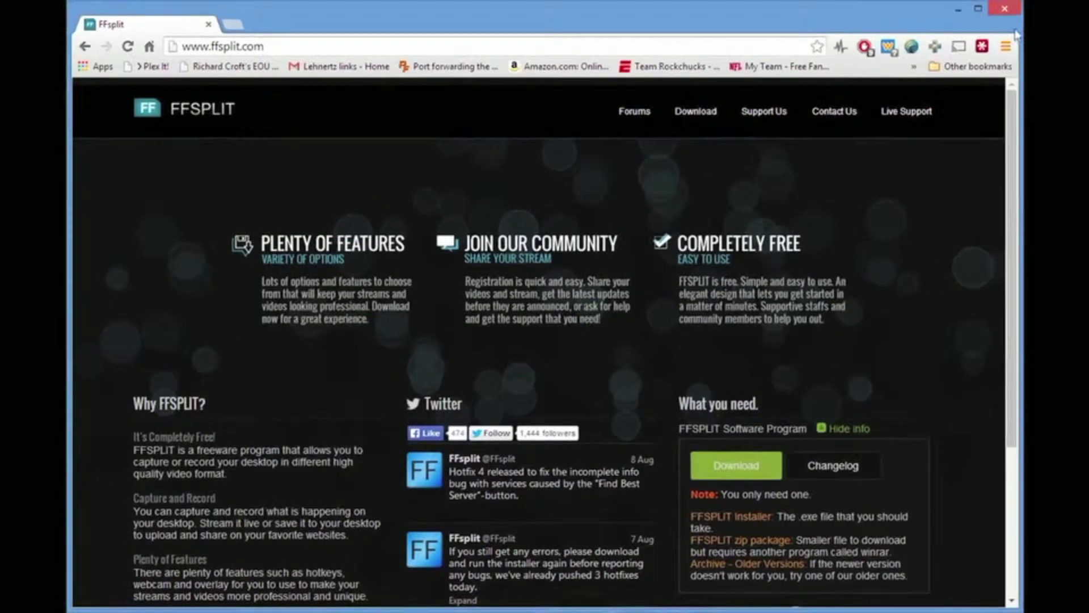
- Switch to FFsplit and set the "Capture a window" layer to capture the FFsplit 0.7.0 Test Build 25 window
key("alt+Tab")
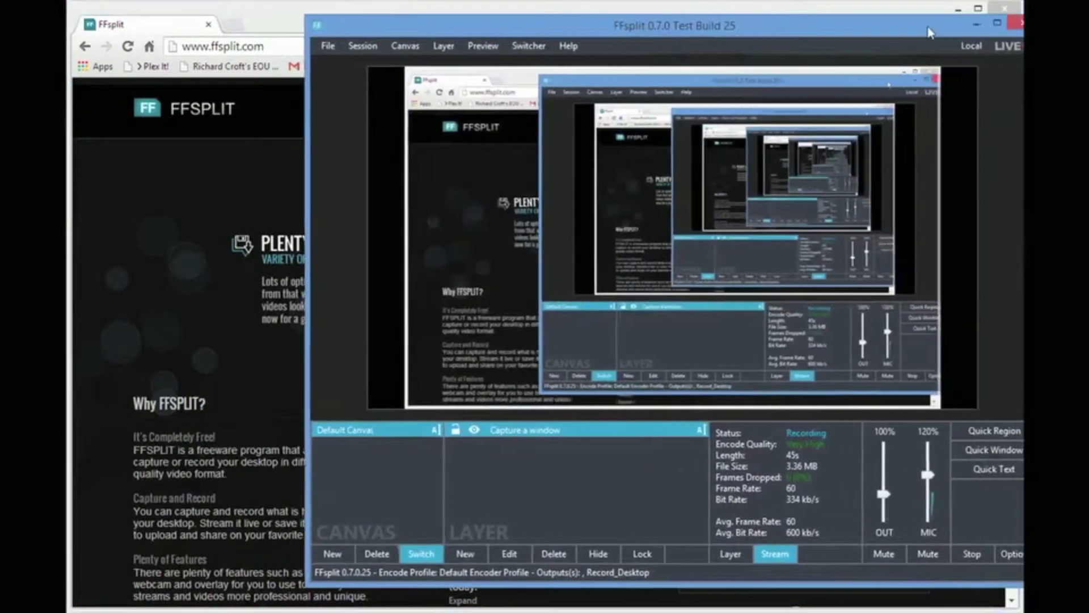
left_click_drag(928, 32, 881, 31)
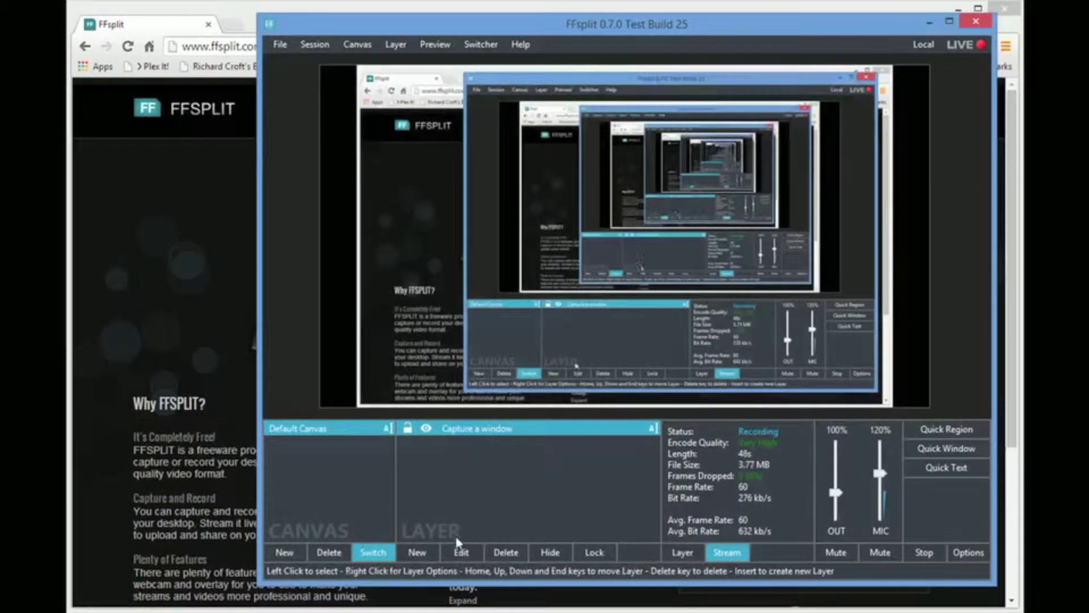
left_click(459, 551)
left_click(857, 211)
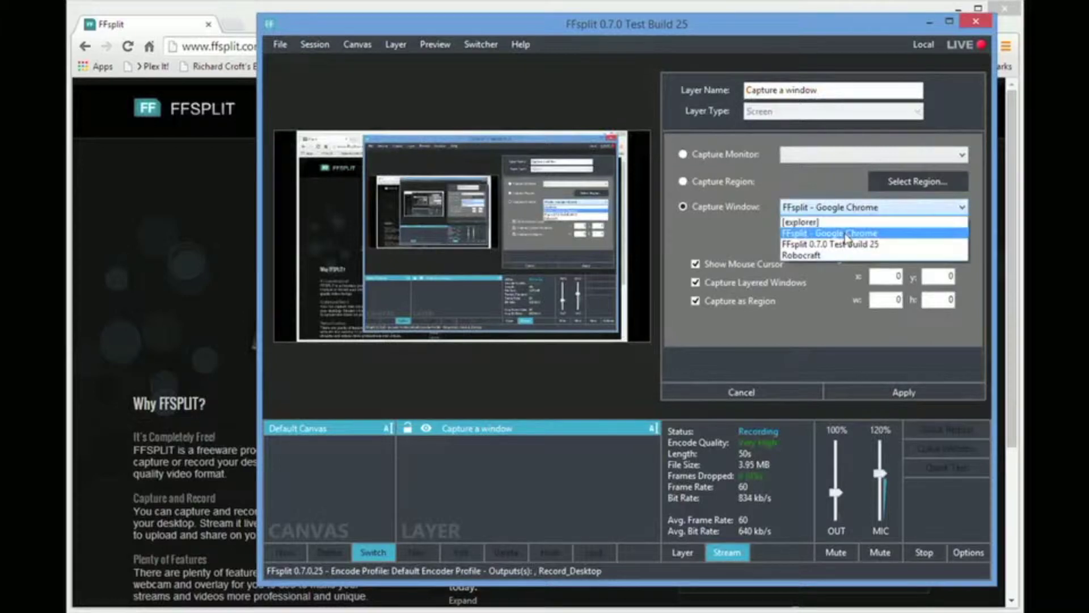
left_click(817, 244)
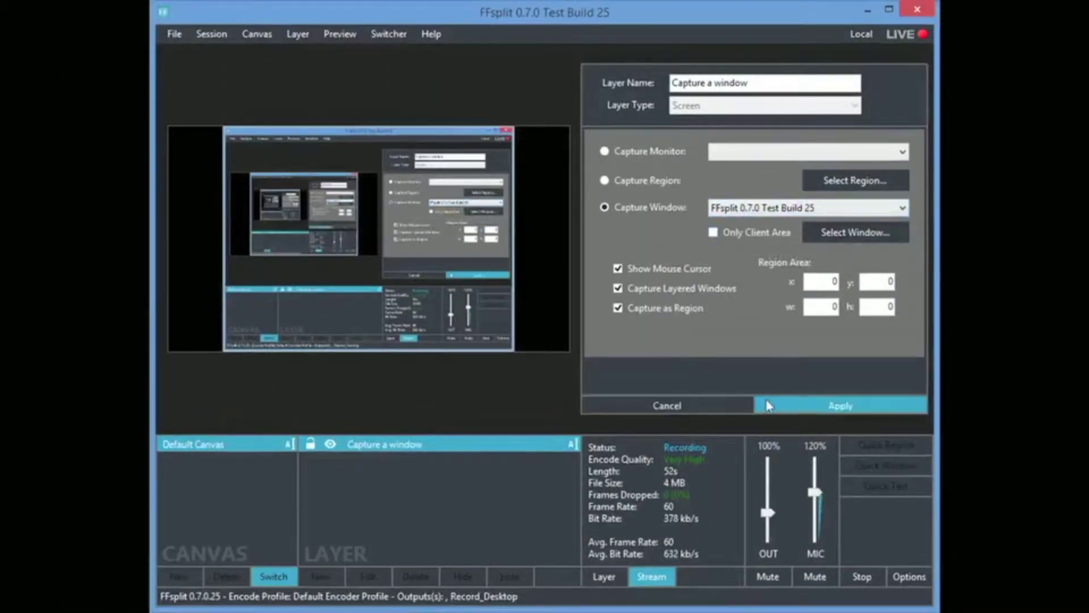
left_click(840, 405)
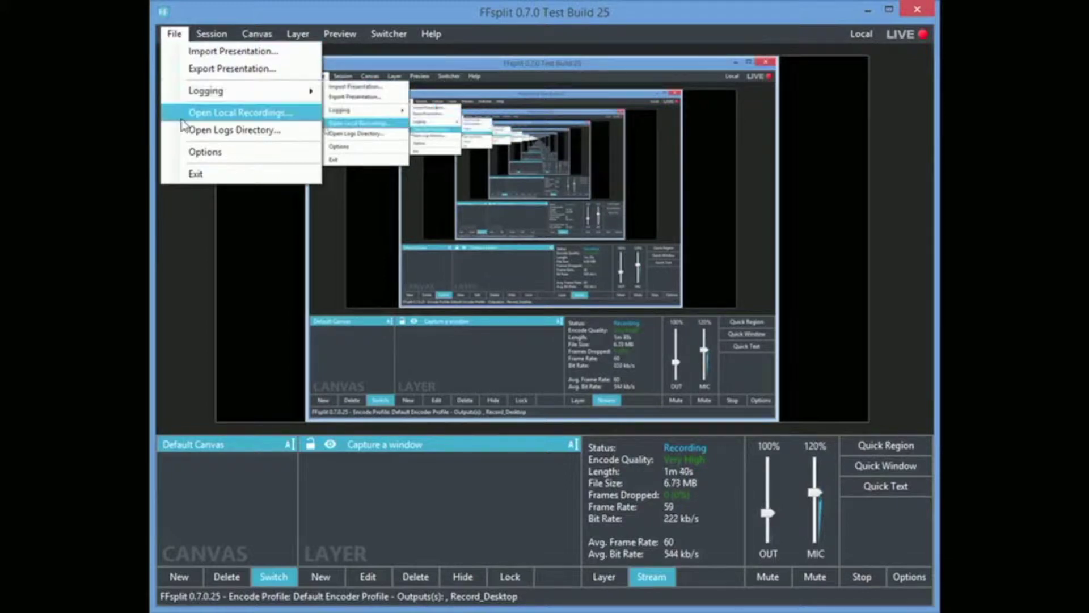
- Open the configuration options and review the encoder profiles available for the session
mouse_move(196, 101)
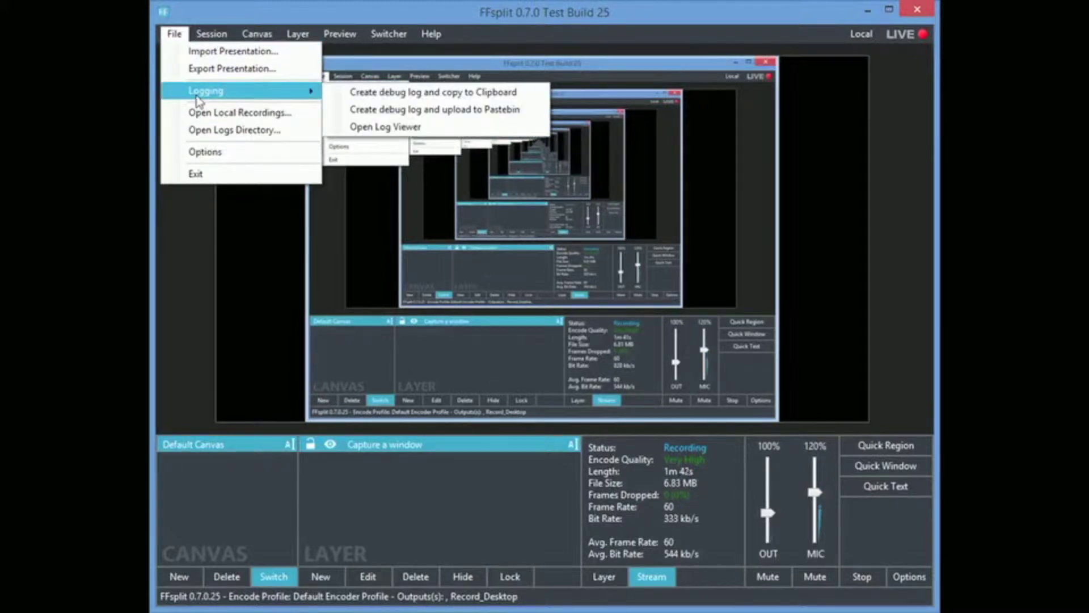
left_click(204, 152)
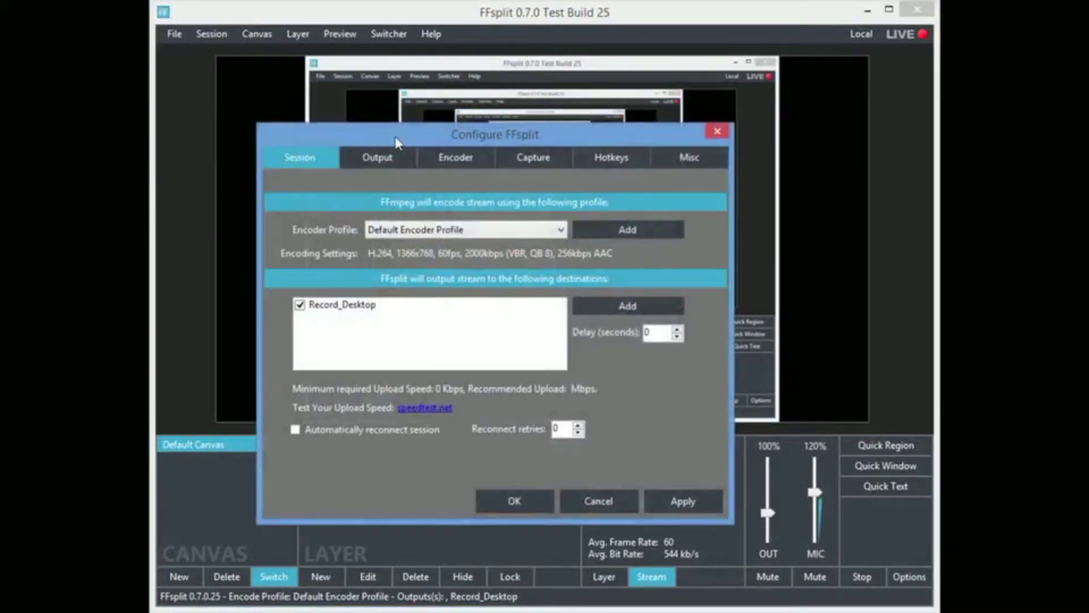
left_click_drag(400, 141, 335, 125)
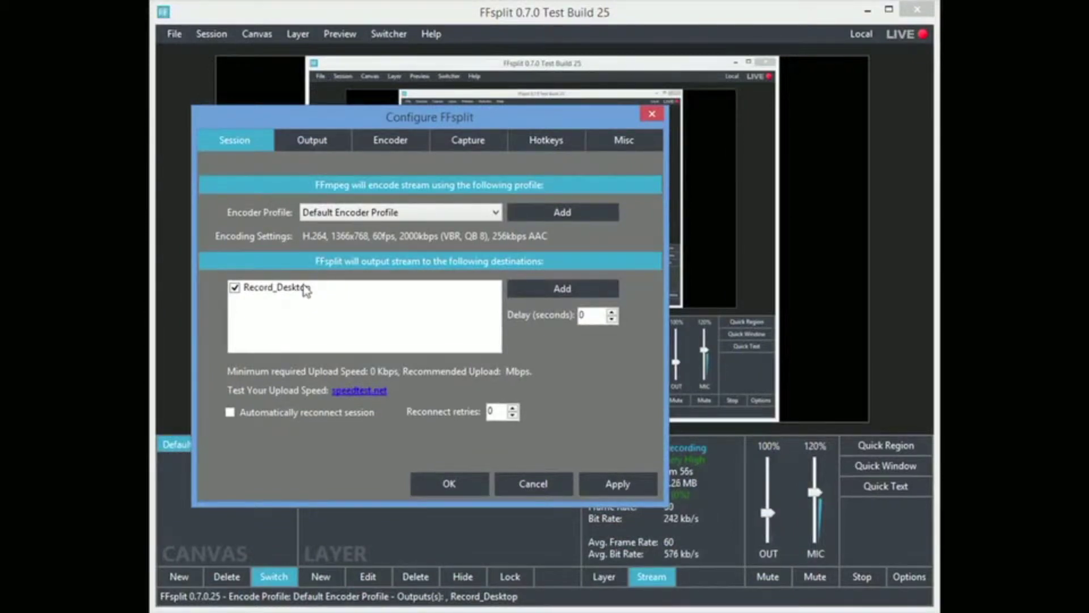
left_click(413, 217)
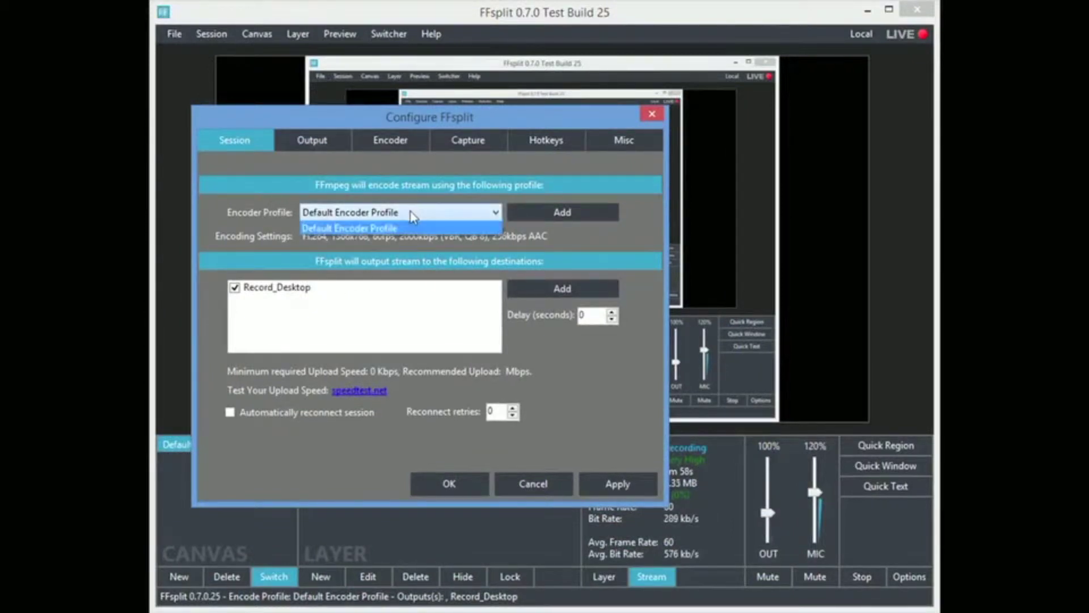
left_click(413, 216)
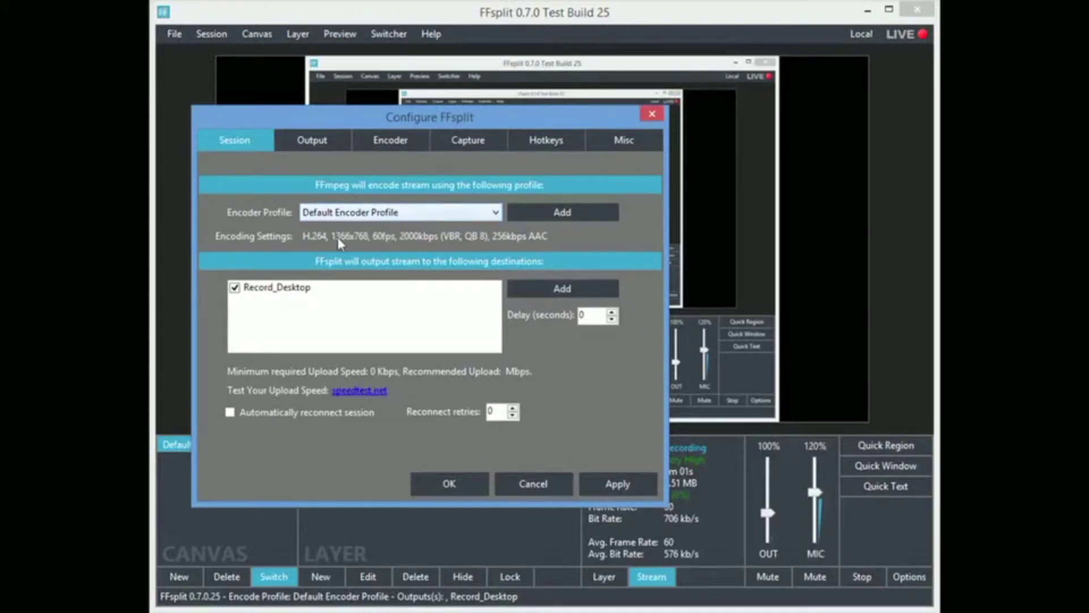
- Try adding a new encoder profile from the session settings, cancelling it and reopening the configuration options
left_click(553, 213)
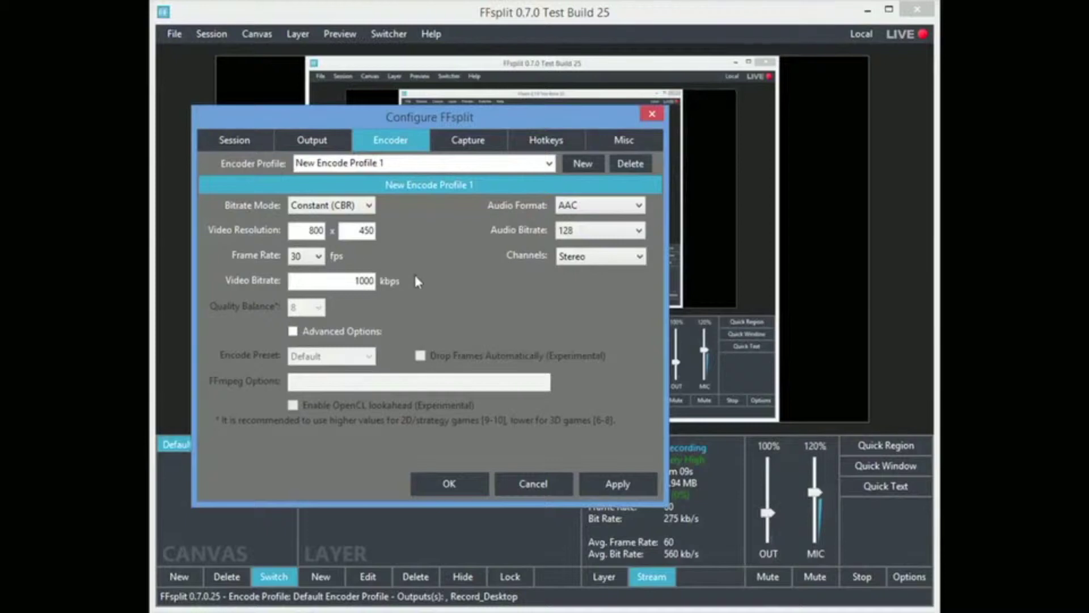
left_click(534, 487)
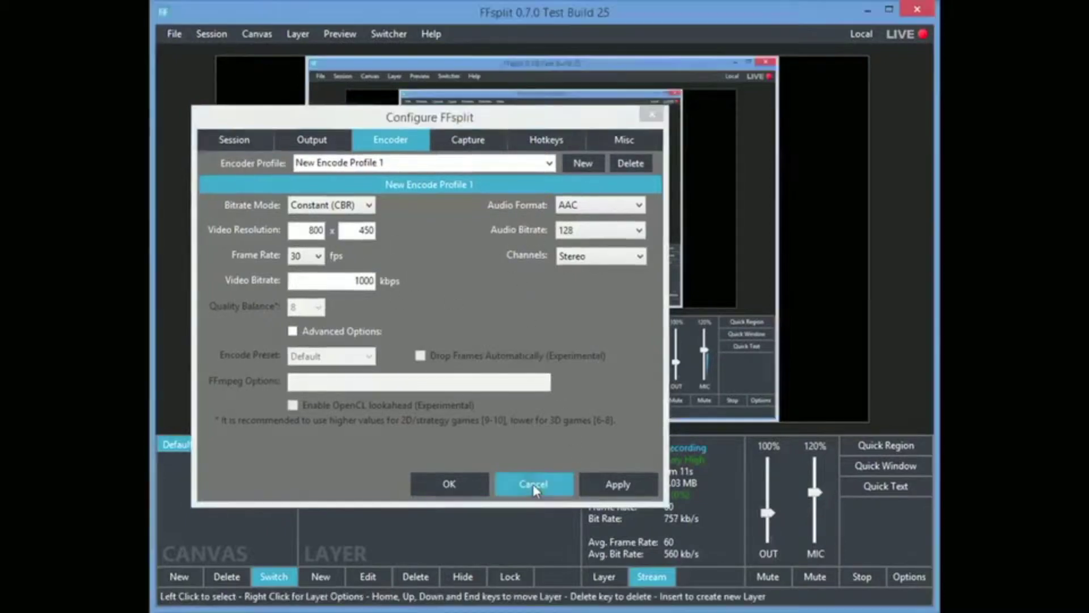
left_click(174, 34)
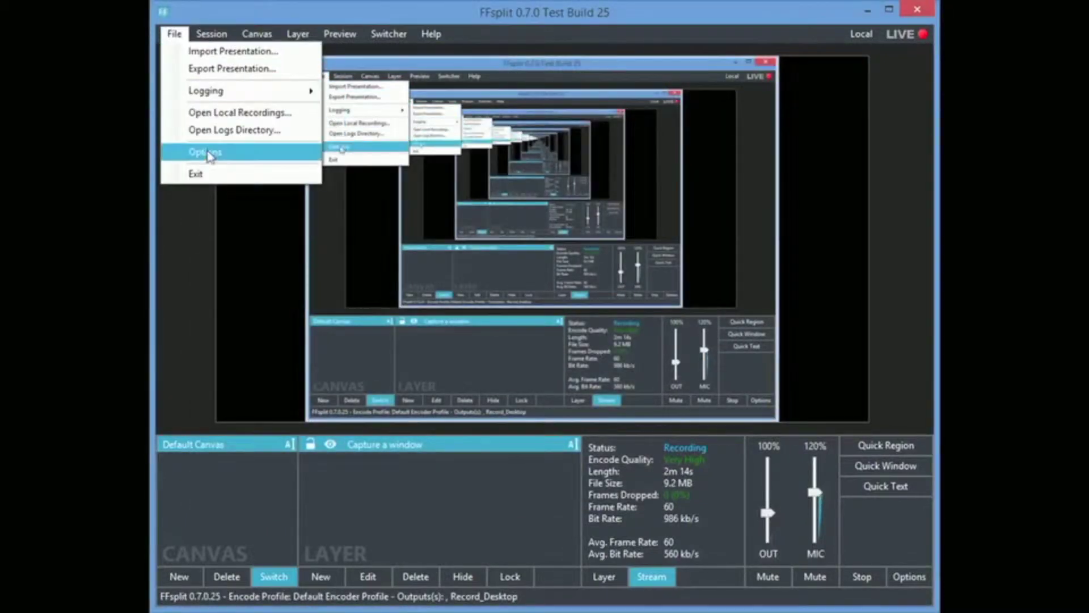
left_click(207, 154)
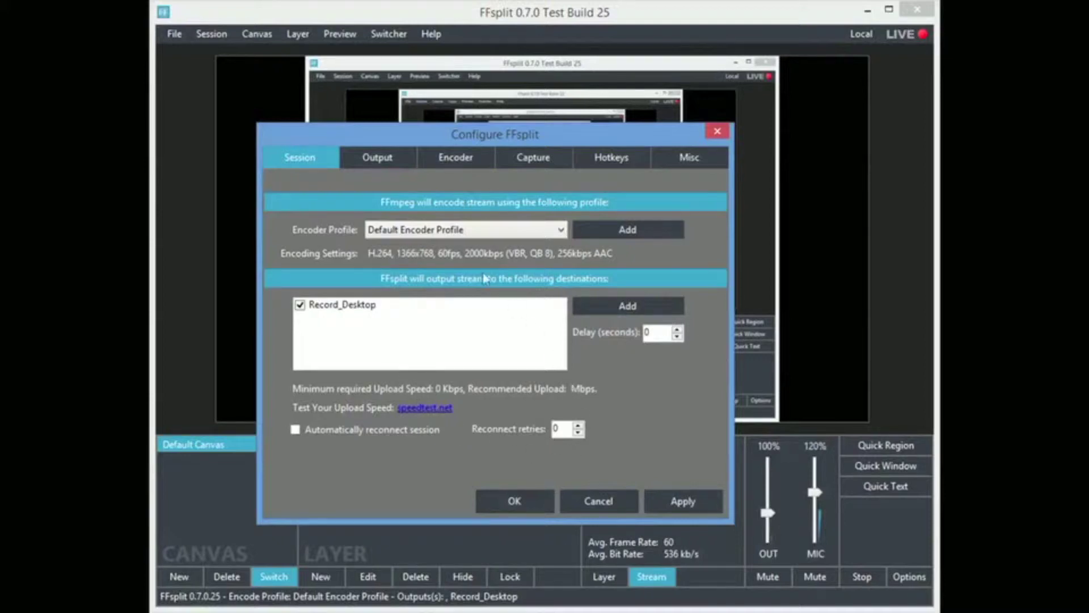
- Set the Record_Desktop output profile's type to Twitch.tv with the US West: Los Angeles, CA server
left_click(380, 160)
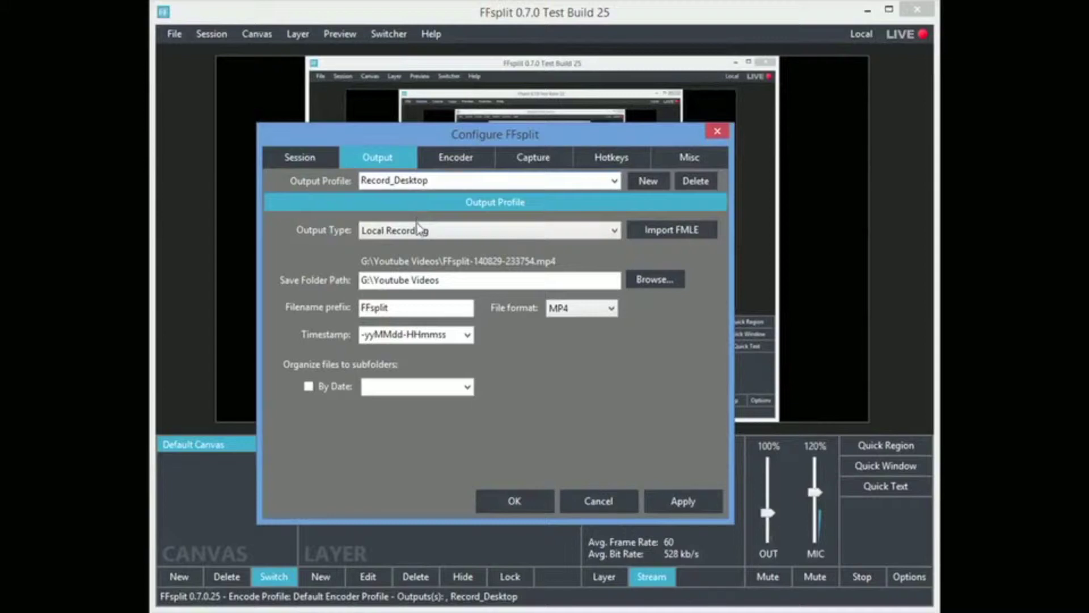
left_click(568, 232)
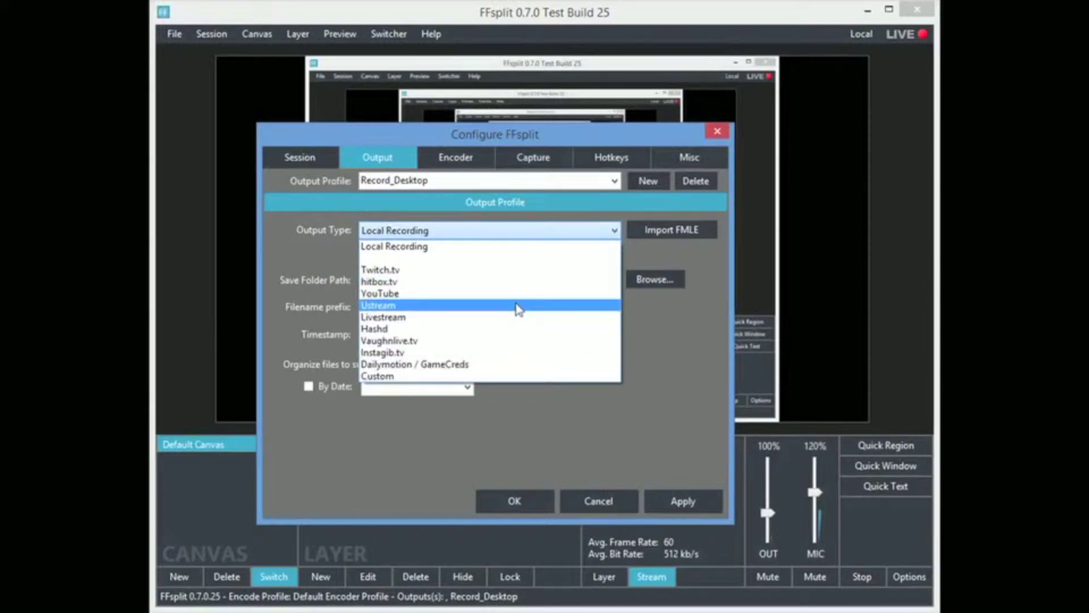
left_click(509, 270)
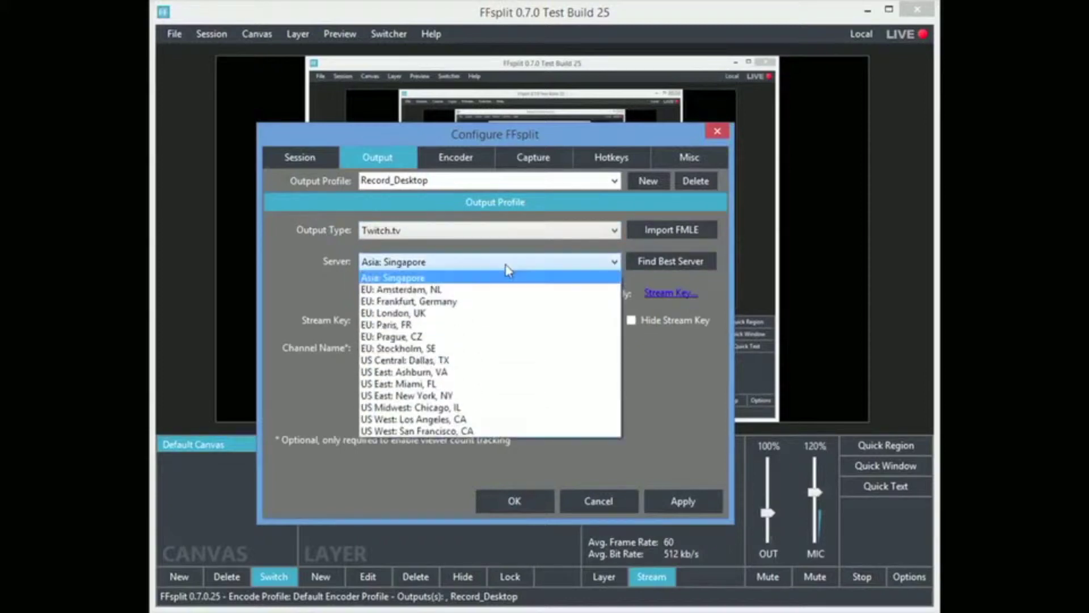
left_click(488, 420)
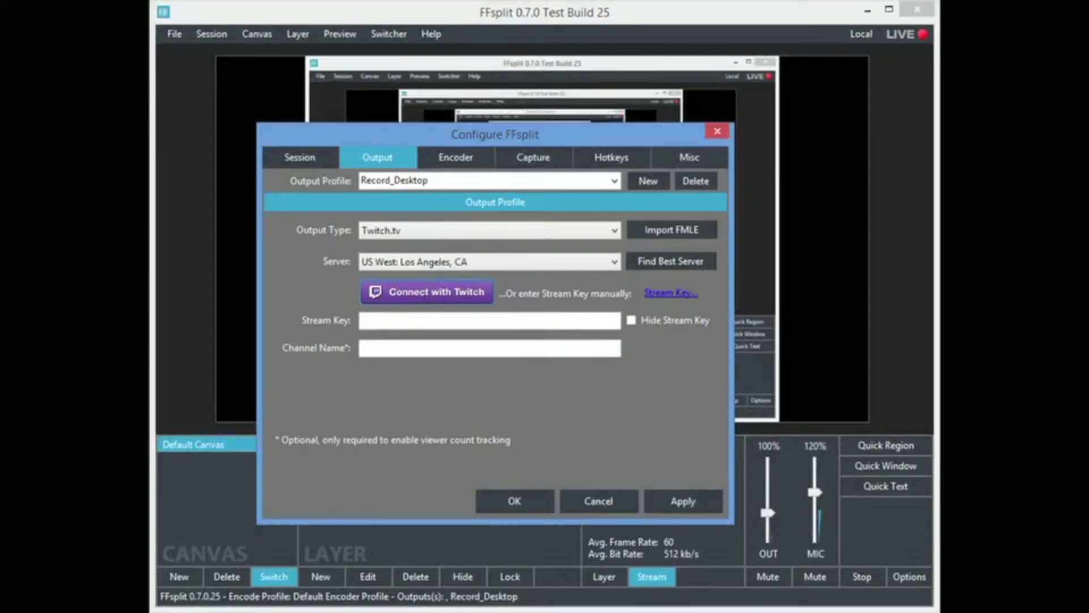
left_click(417, 321)
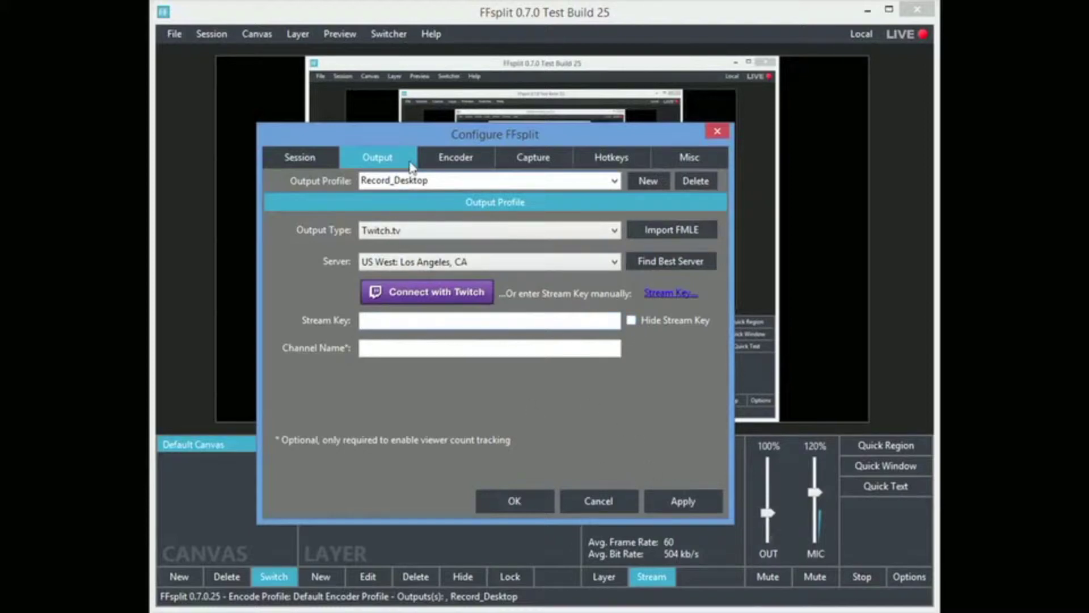
- Set the Record_Desktop profile's output type to Local Recording
left_click(474, 233)
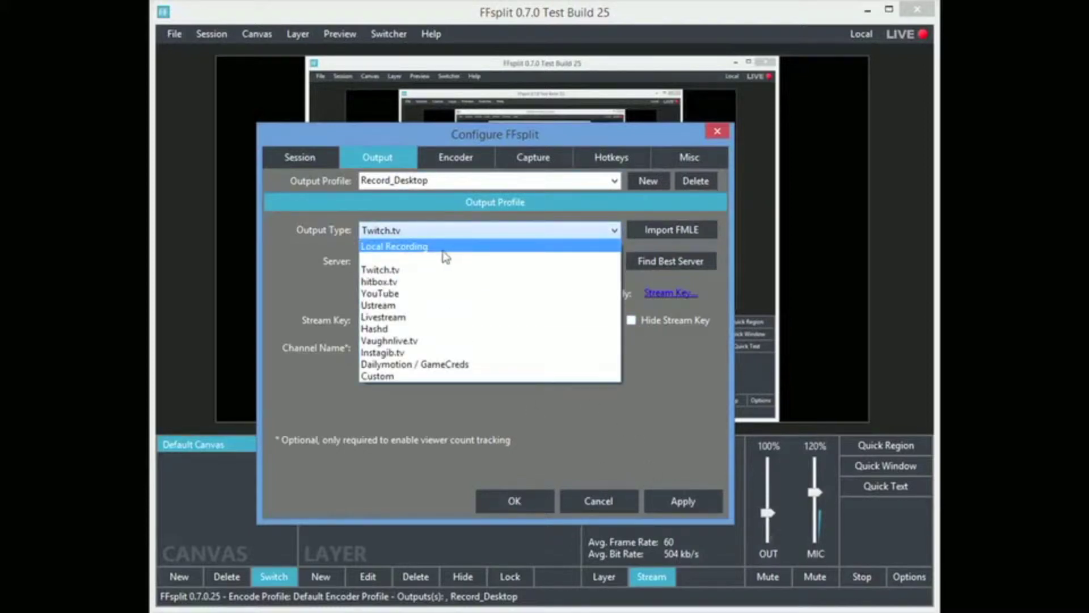
left_click(445, 252)
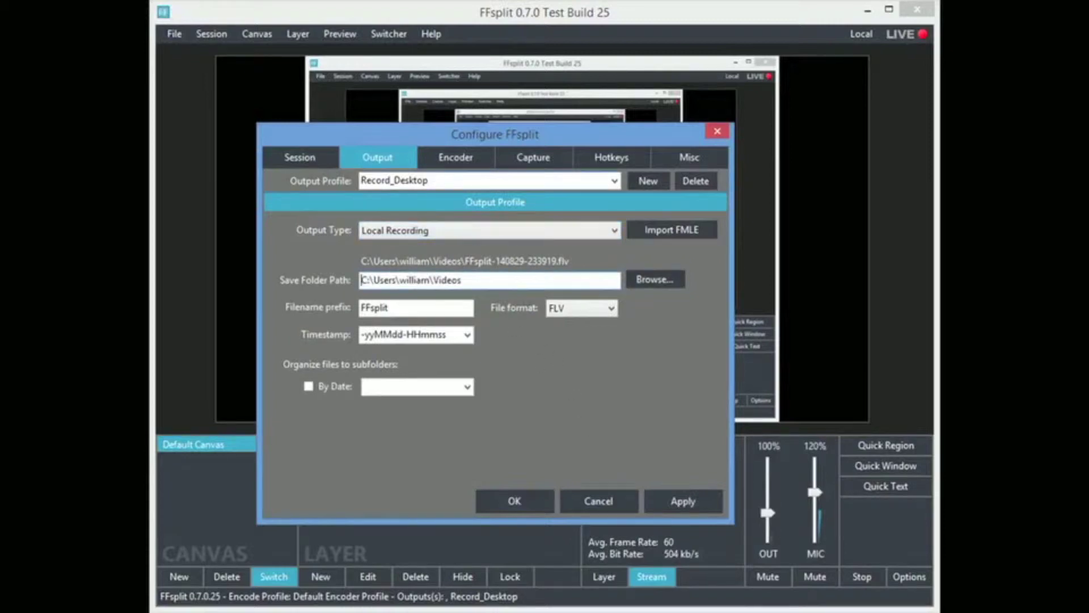
- Examine the Default Encoder Profile's choices for bitrate mode, audio format, audio bitrate and channels
left_click(447, 164)
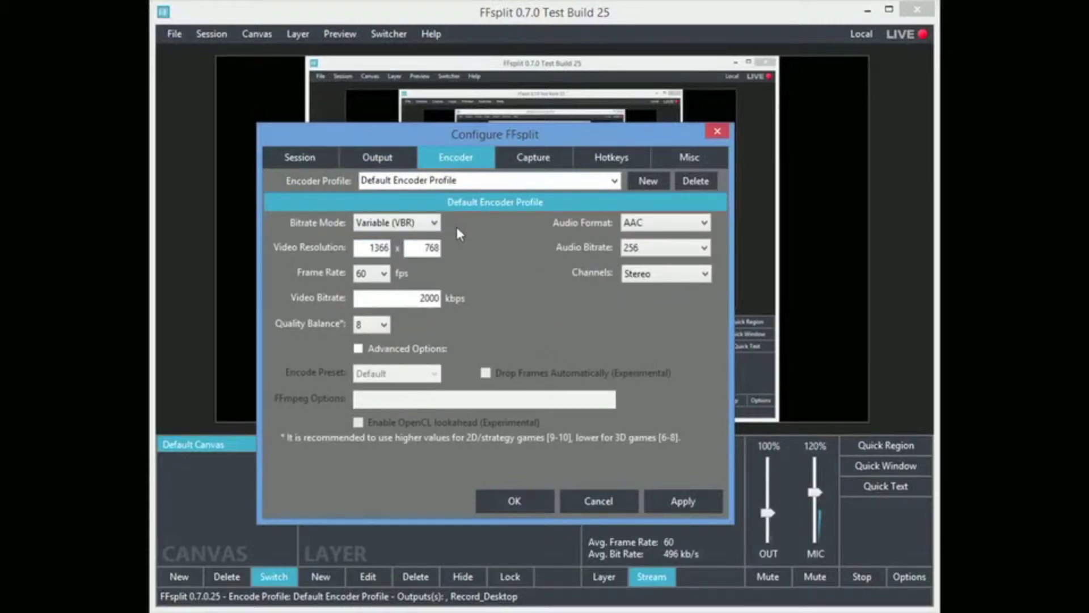
left_click(432, 224)
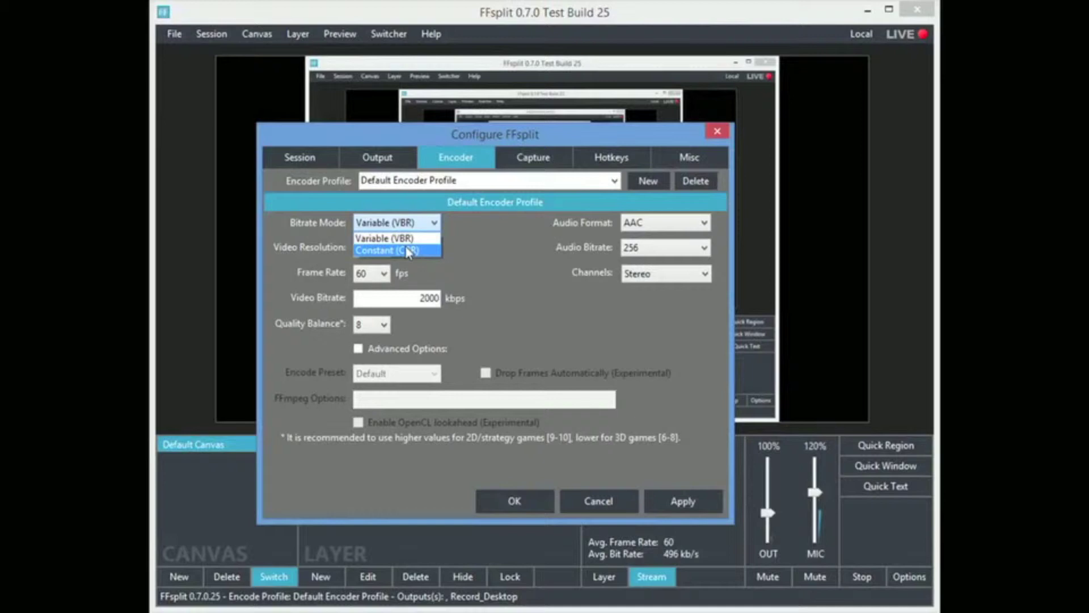
left_click(487, 247)
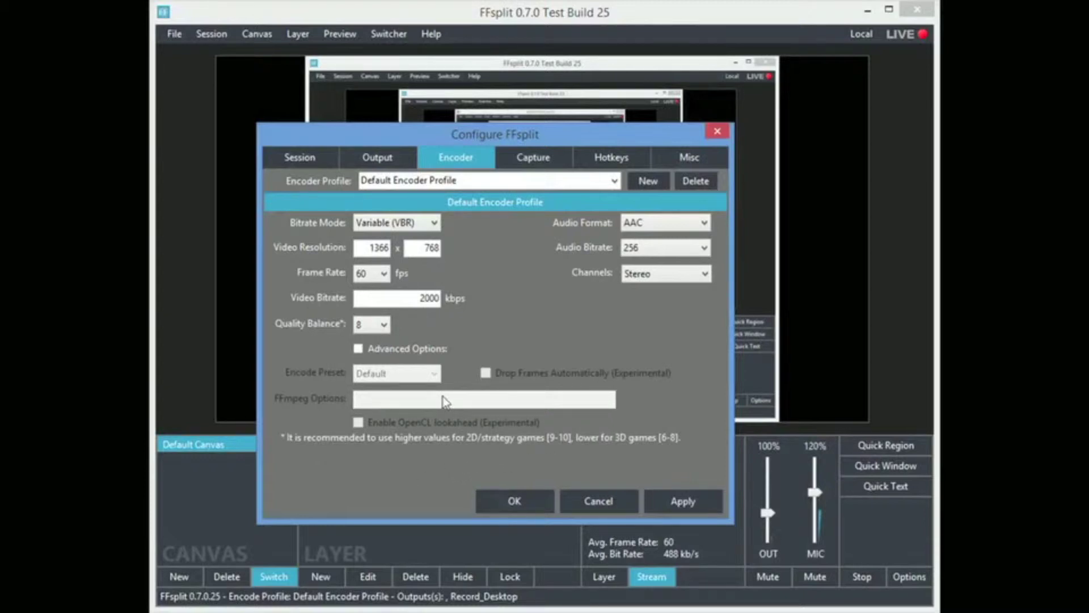
left_click(635, 222)
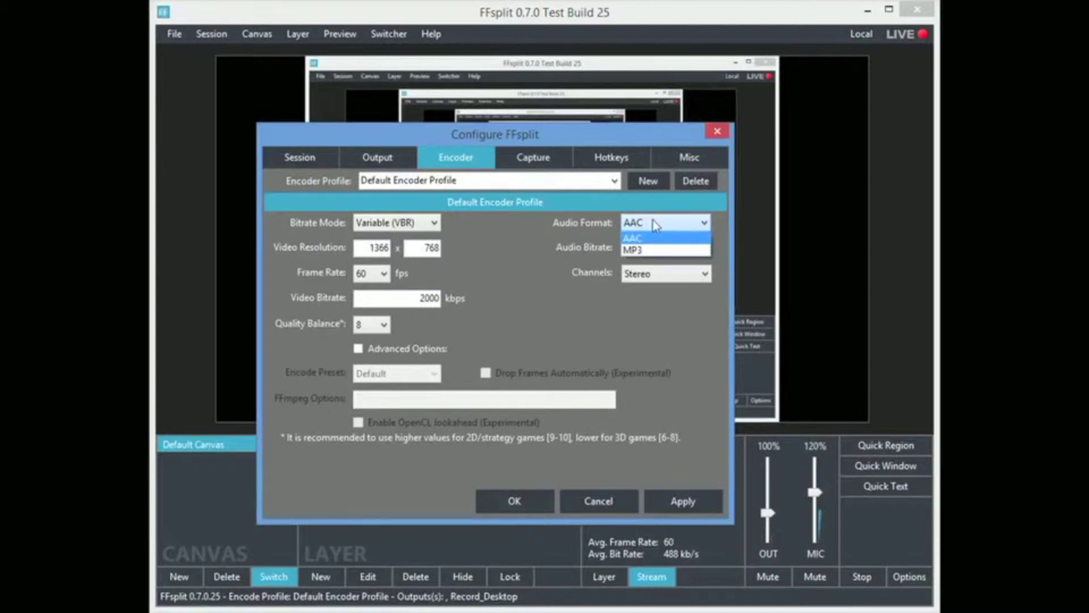
left_click(653, 223)
left_click(642, 247)
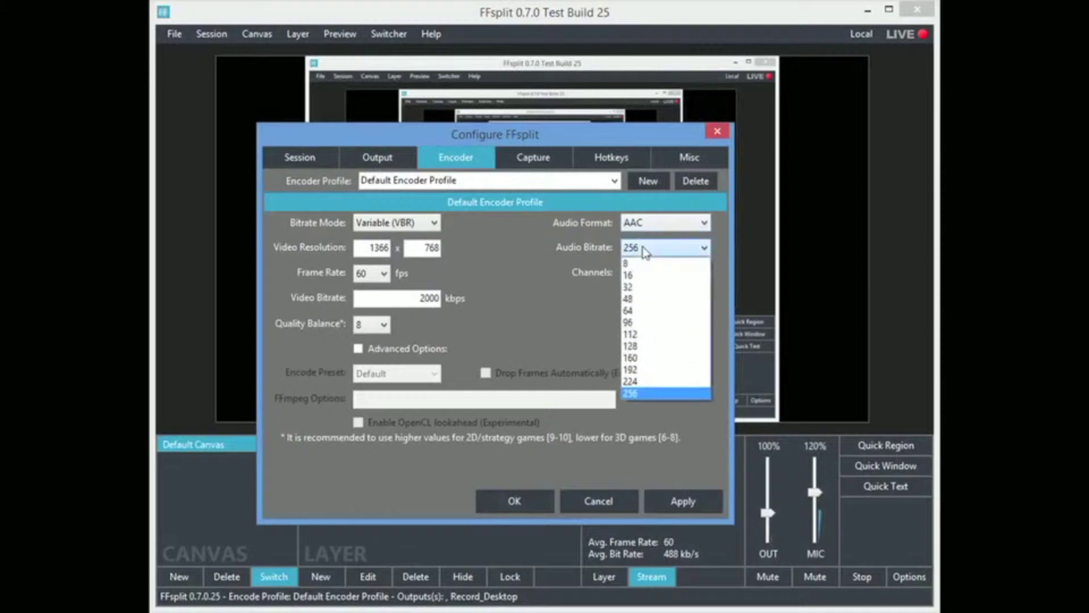
left_click(644, 249)
left_click(642, 274)
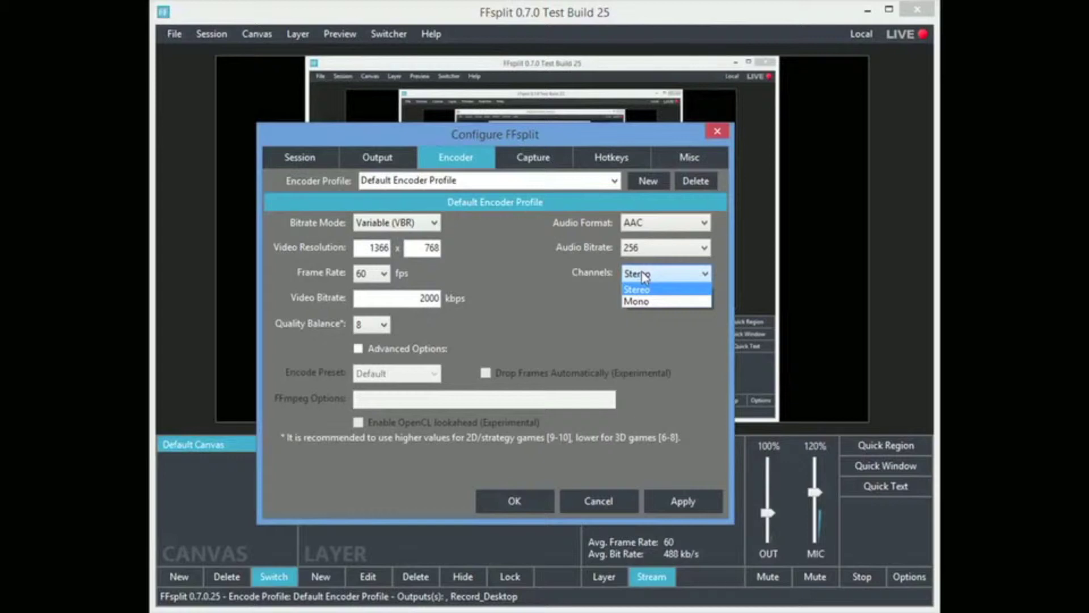
left_click(644, 276)
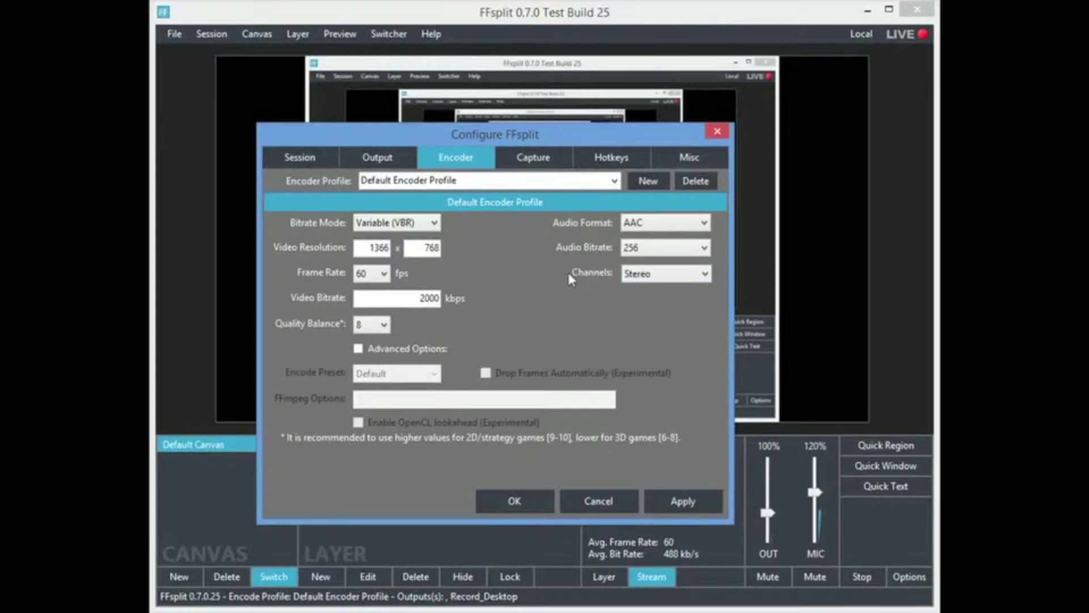
- Choose the 2- High Definition Audio microphone as the capture recording device
left_click(522, 162)
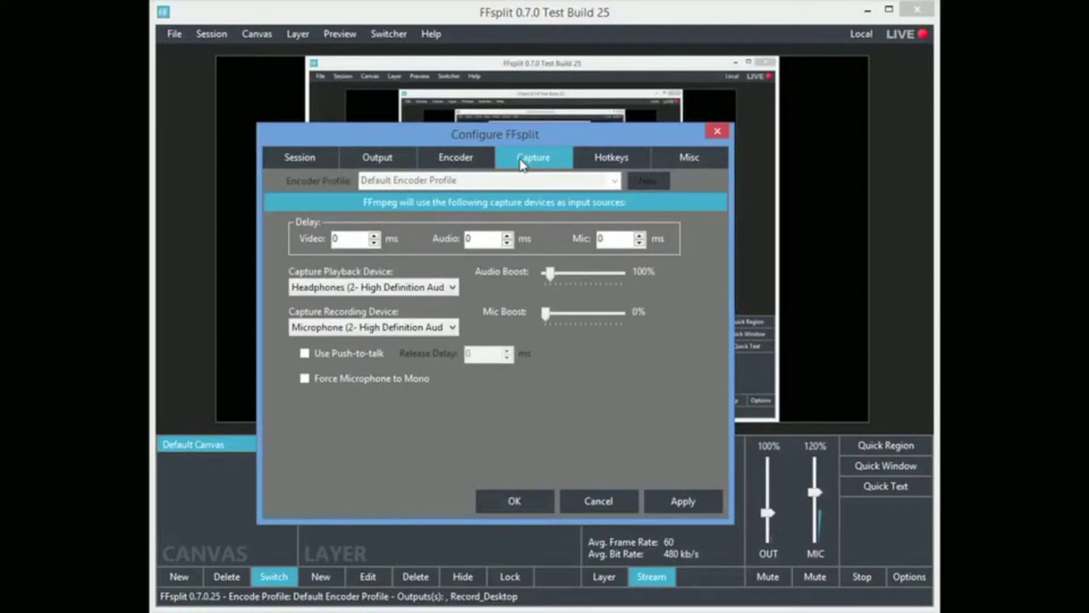
left_click(374, 327)
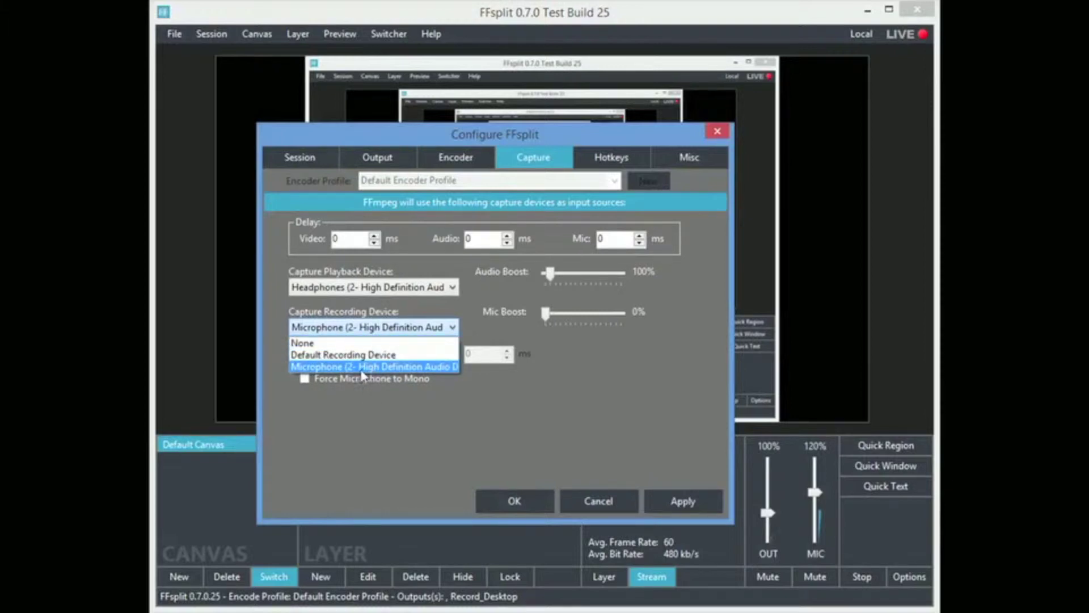
left_click(378, 367)
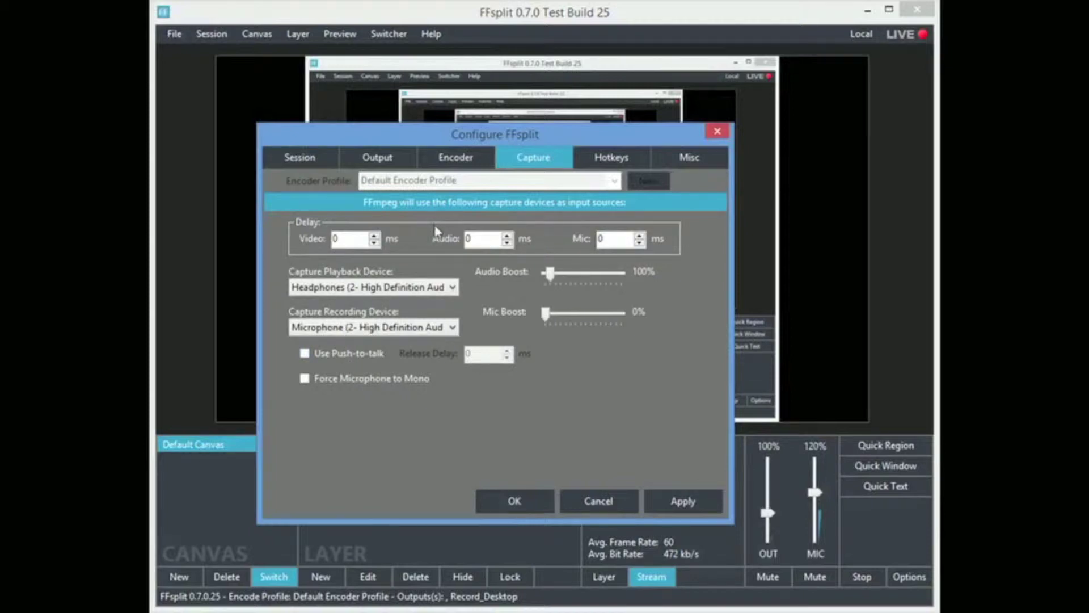
- Examine the hotkey assignments and bring up the key-binding prompt for the Start function, dismissing it without binding a key
left_click(600, 163)
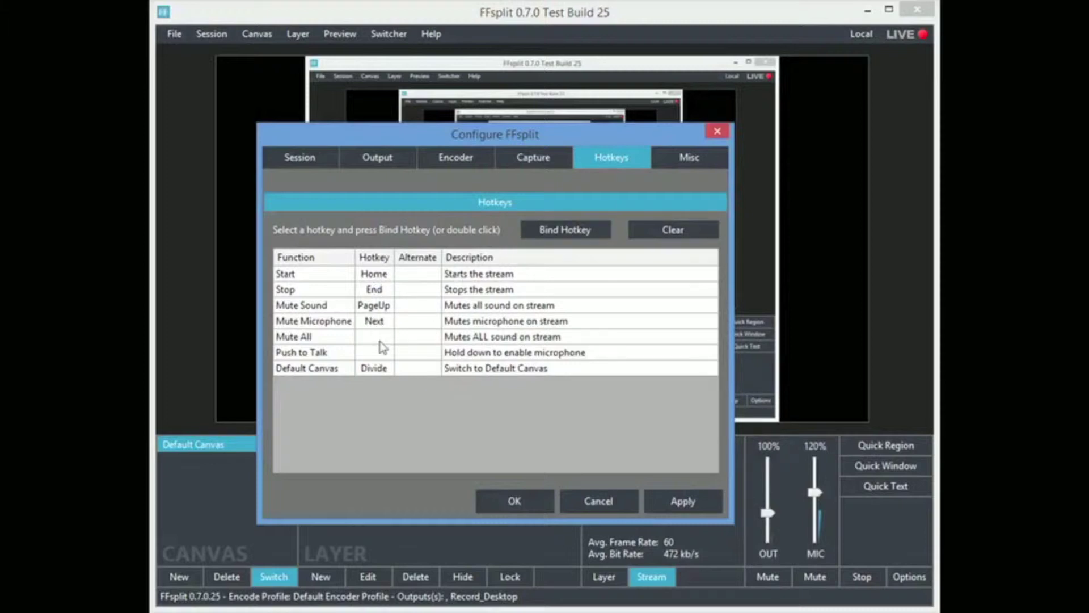
double_click(375, 275)
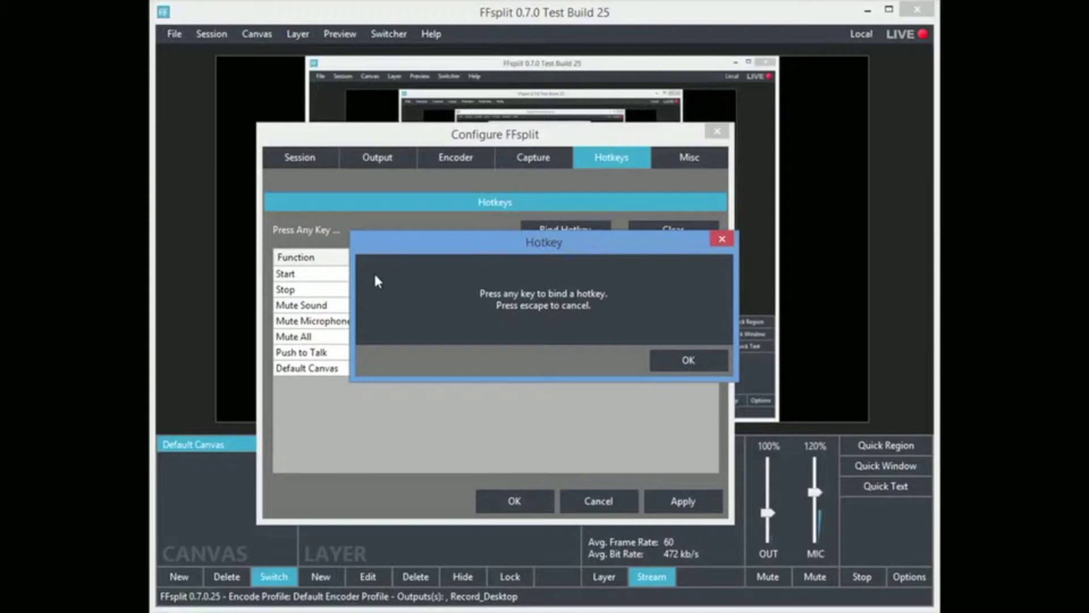
key("Escape")
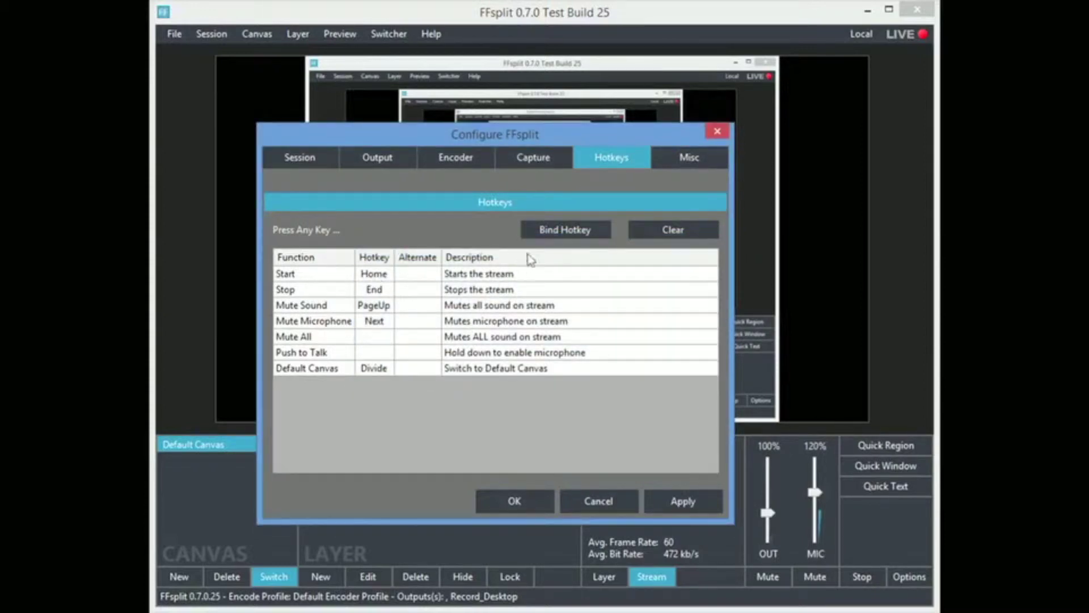
left_click(549, 233)
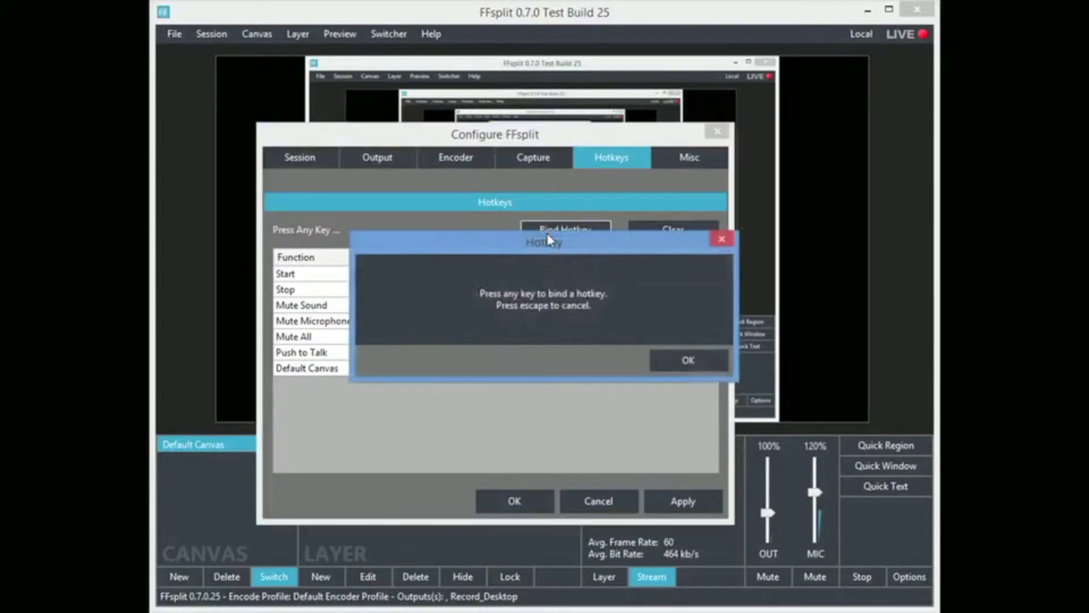
left_click(722, 238)
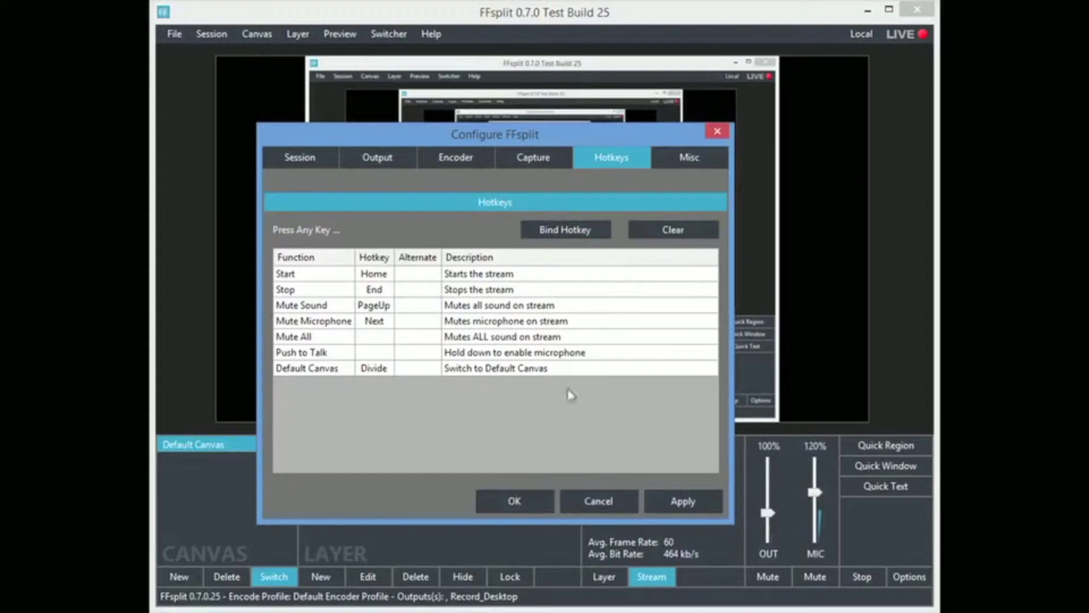
- Review the miscellaneous FFsplit options and close the configuration window without applying changes
left_click(681, 161)
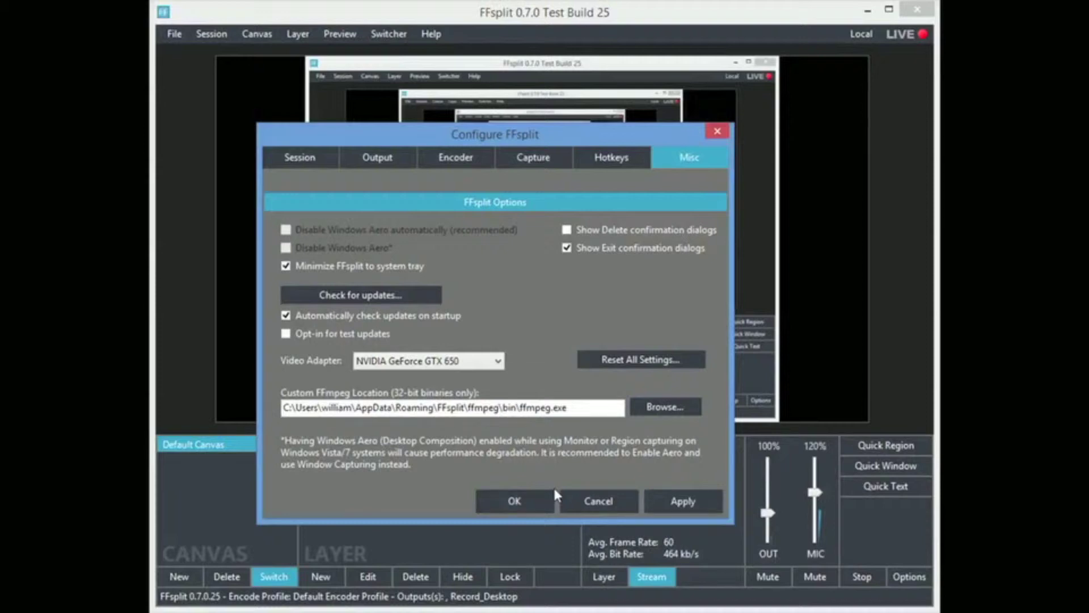
left_click(590, 505)
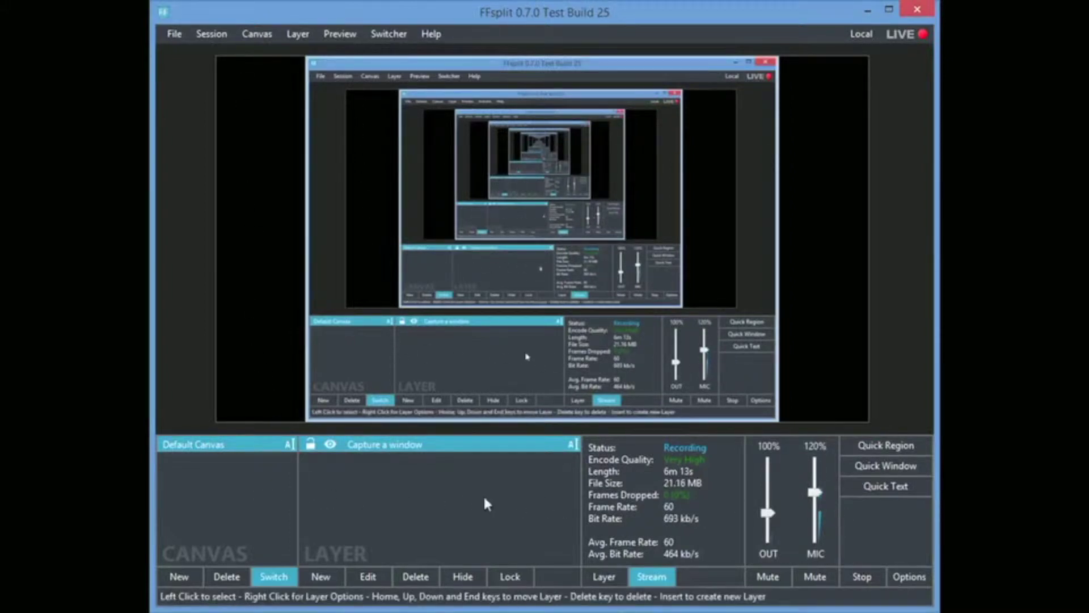
- Add a new canvas below Default Canvas
left_click(211, 34)
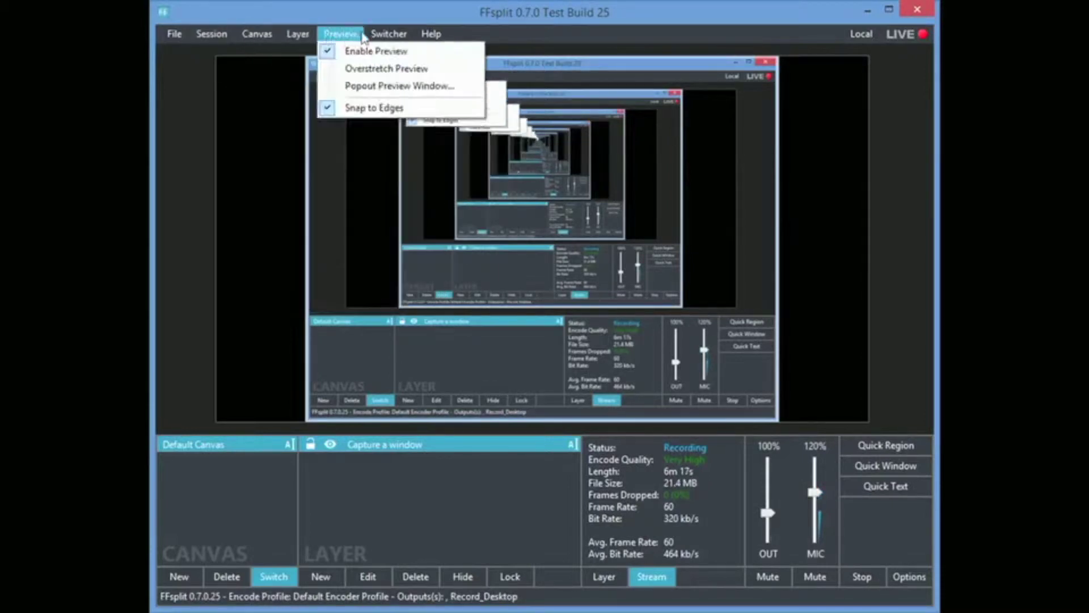
mouse_move(256, 42)
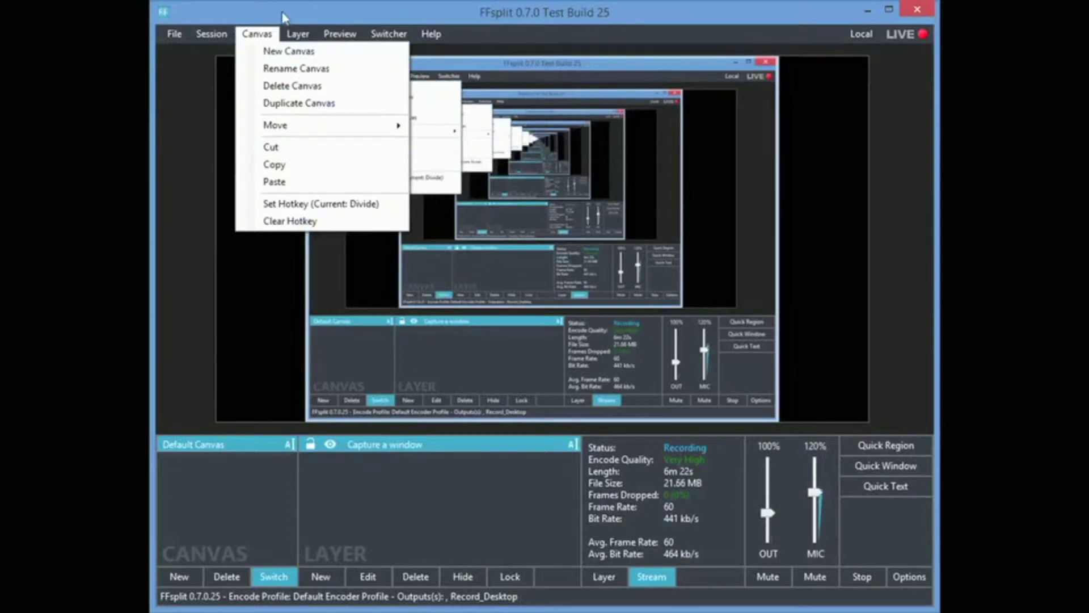
left_click(224, 508)
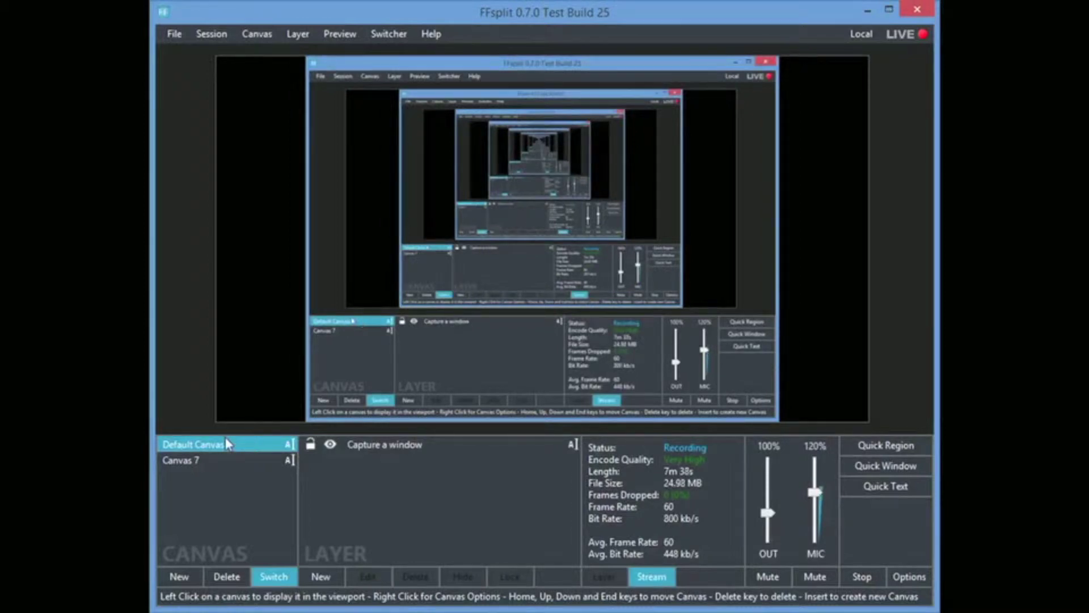
- Bring up the hotkey-binding prompt for Default Canvas and cancel it
right_click(218, 450)
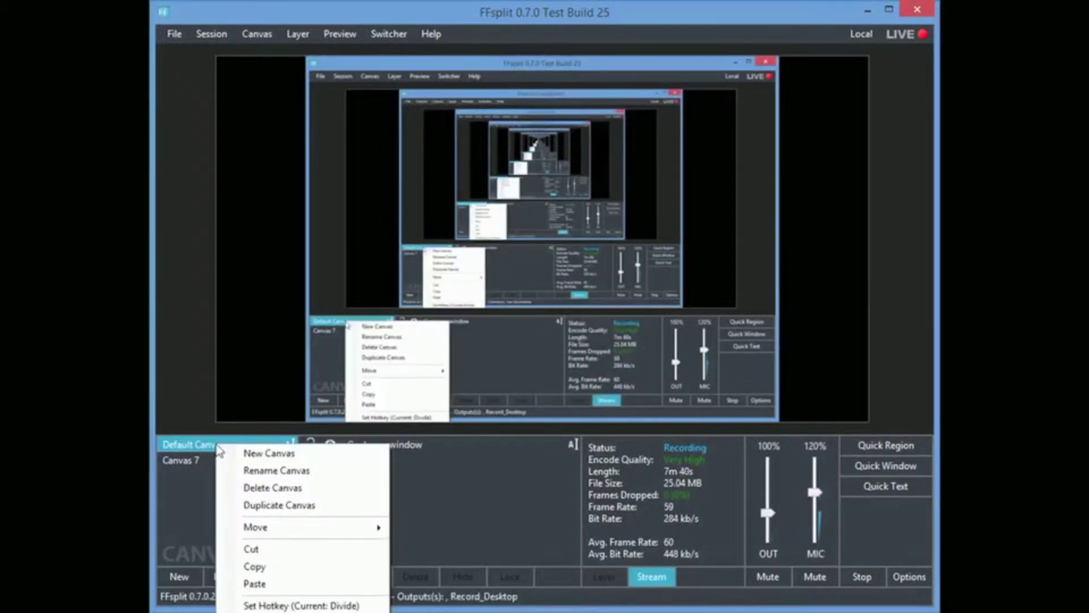
left_click(261, 606)
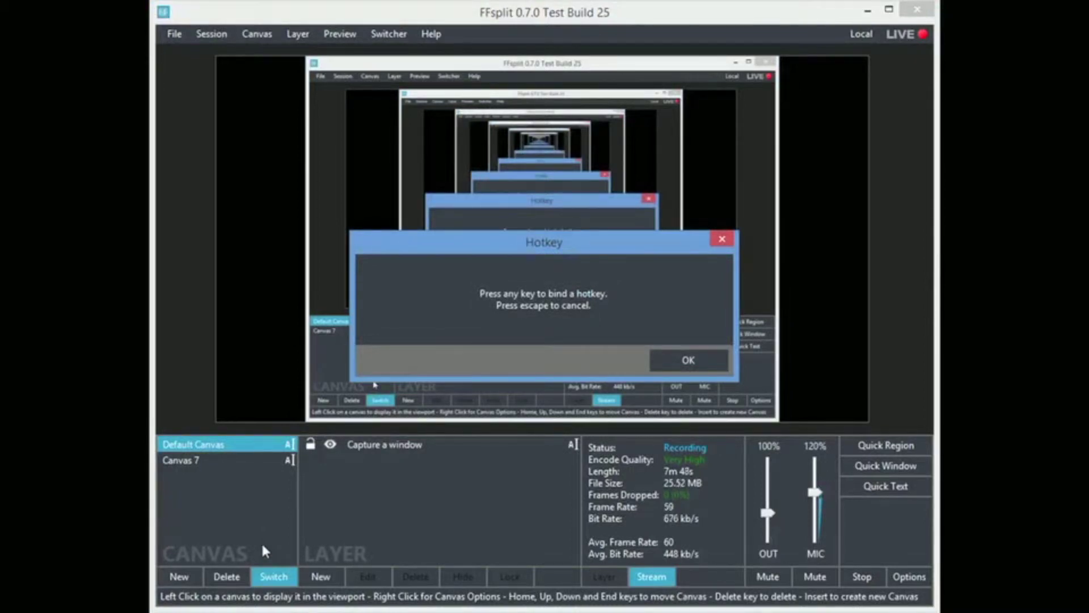
key("Escape")
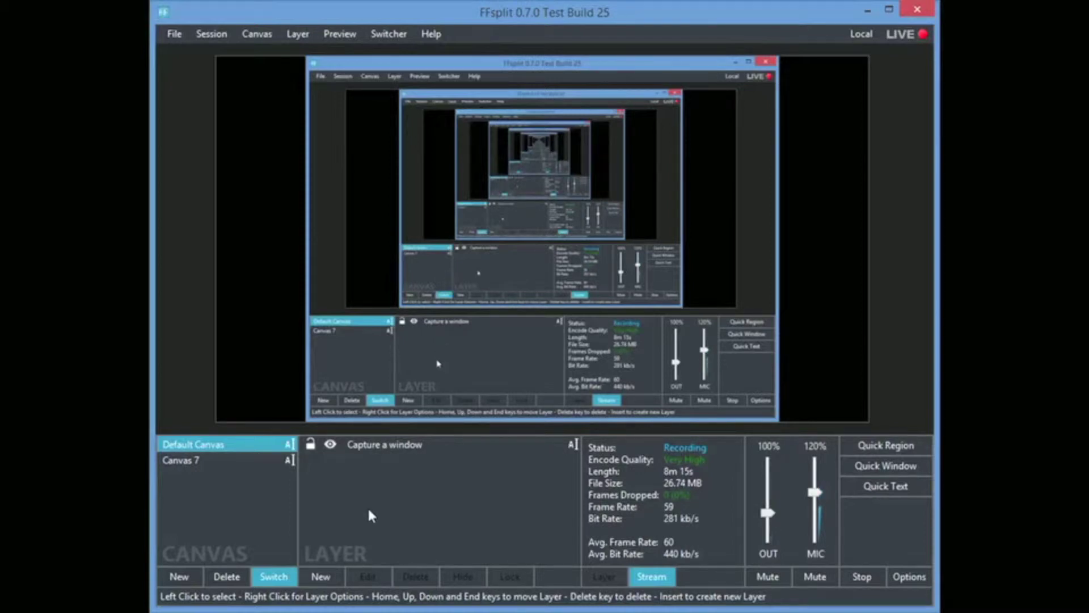
- Start a new layer on Default Canvas and examine the options of the Video Capture Device and Text layer types
left_click(338, 577)
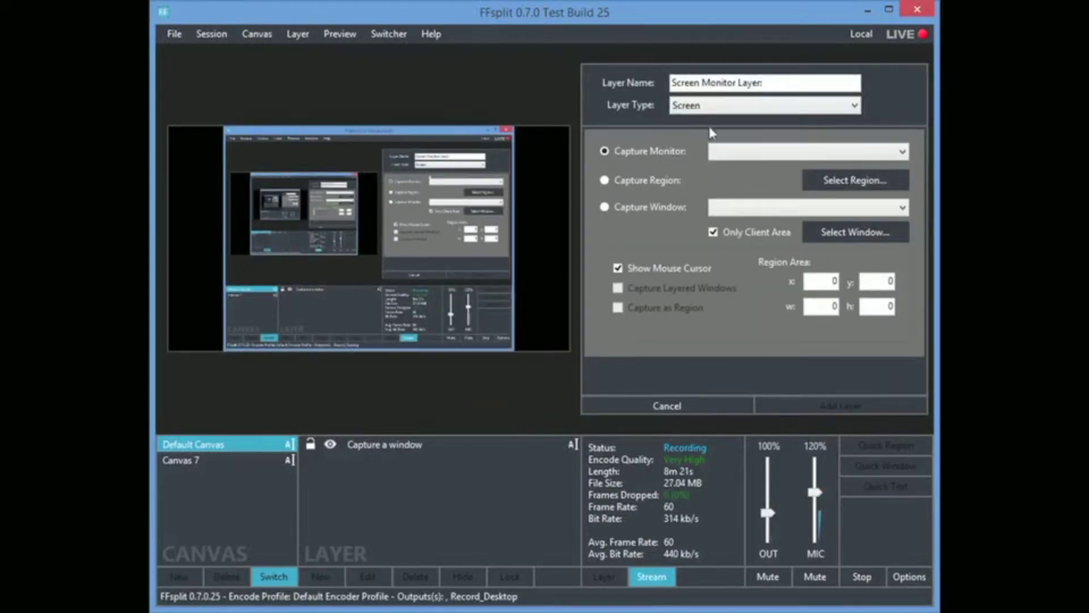
left_click(716, 108)
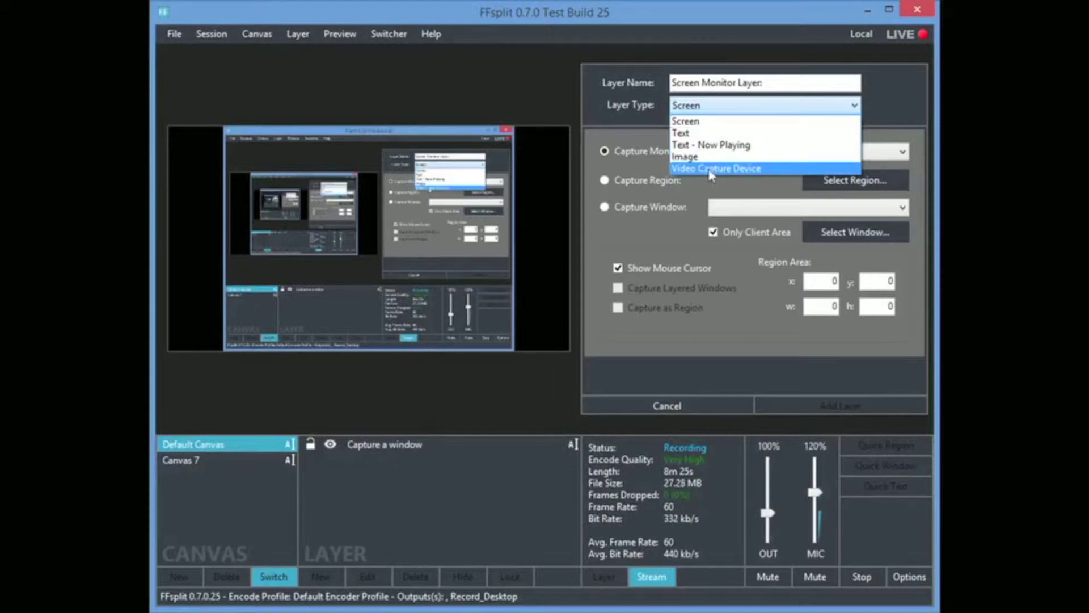
left_click(713, 168)
left_click(719, 150)
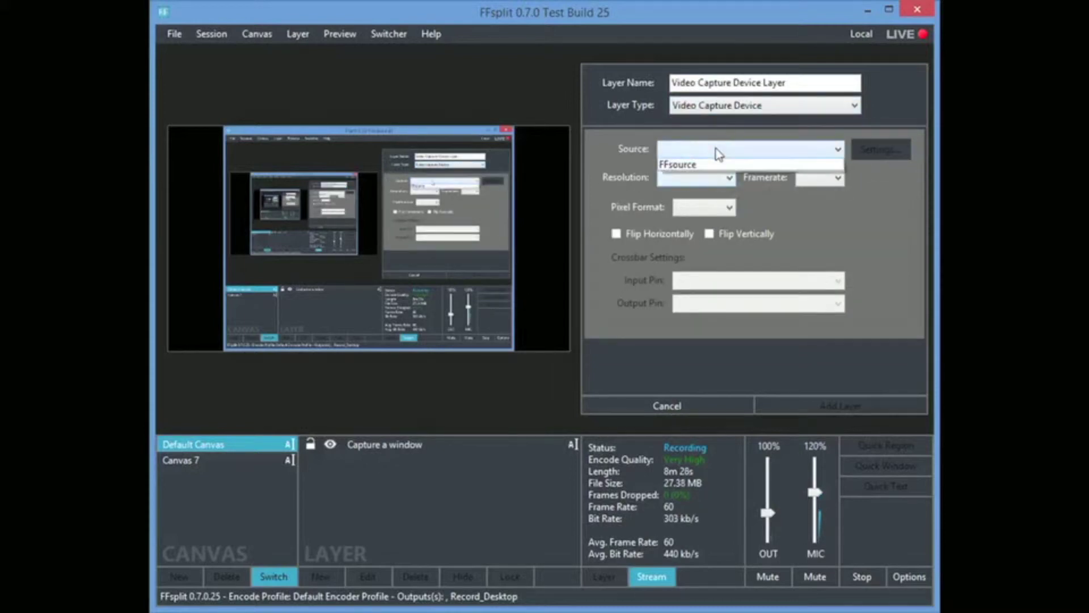
left_click(717, 151)
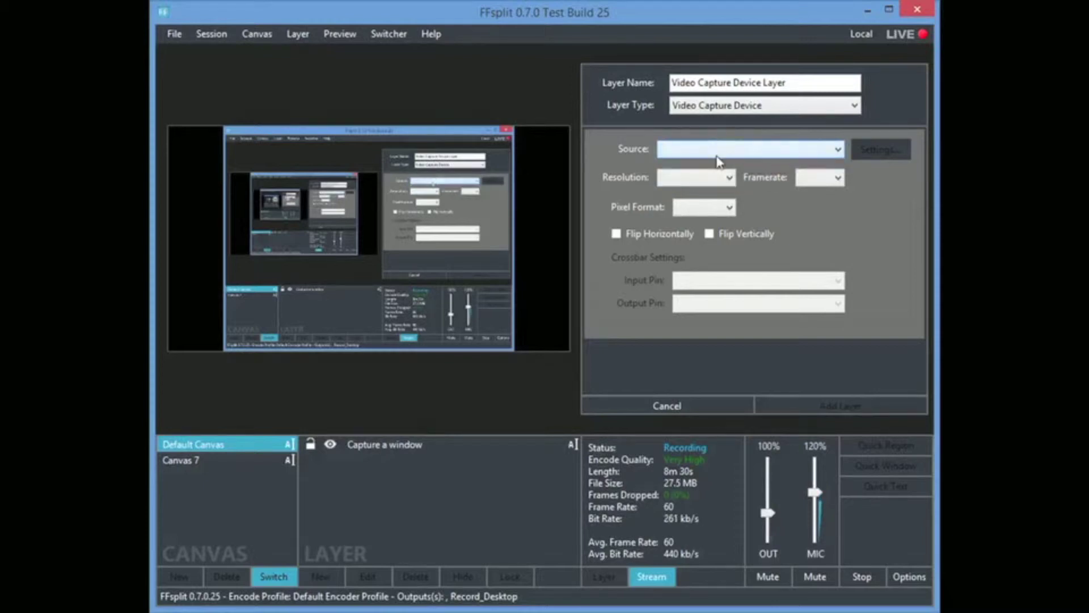
left_click(733, 111)
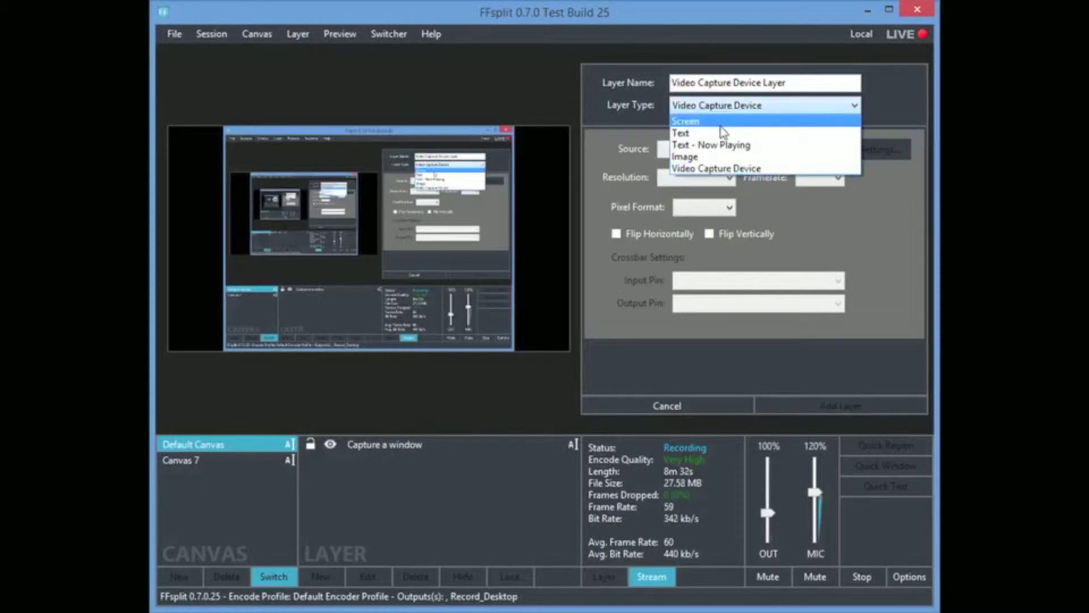
left_click(719, 138)
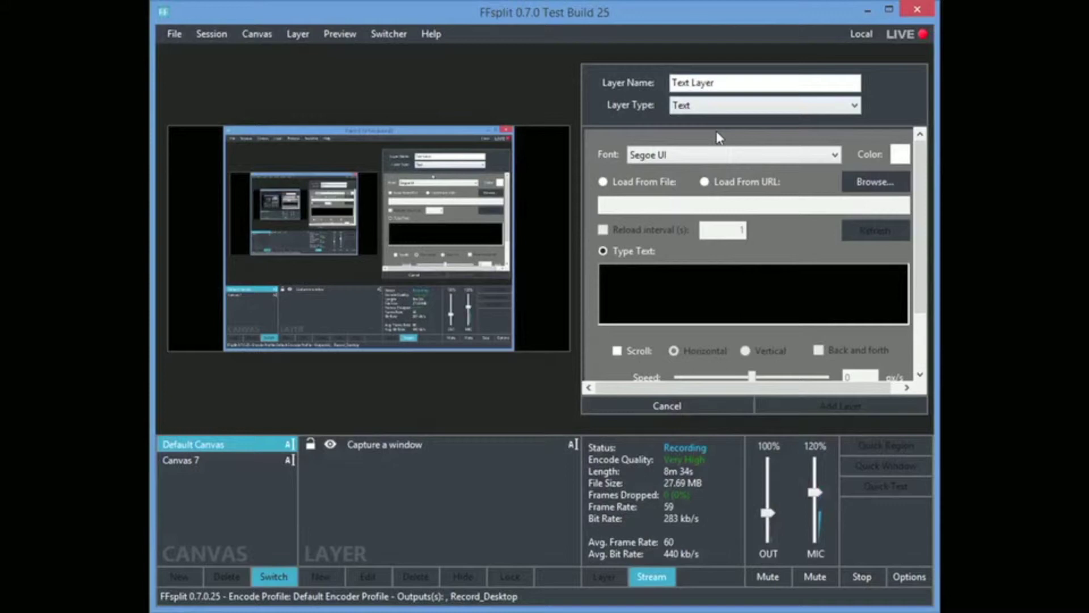
- Set the new layer's type to Image and load test.png from the Desktop folder
left_click(714, 111)
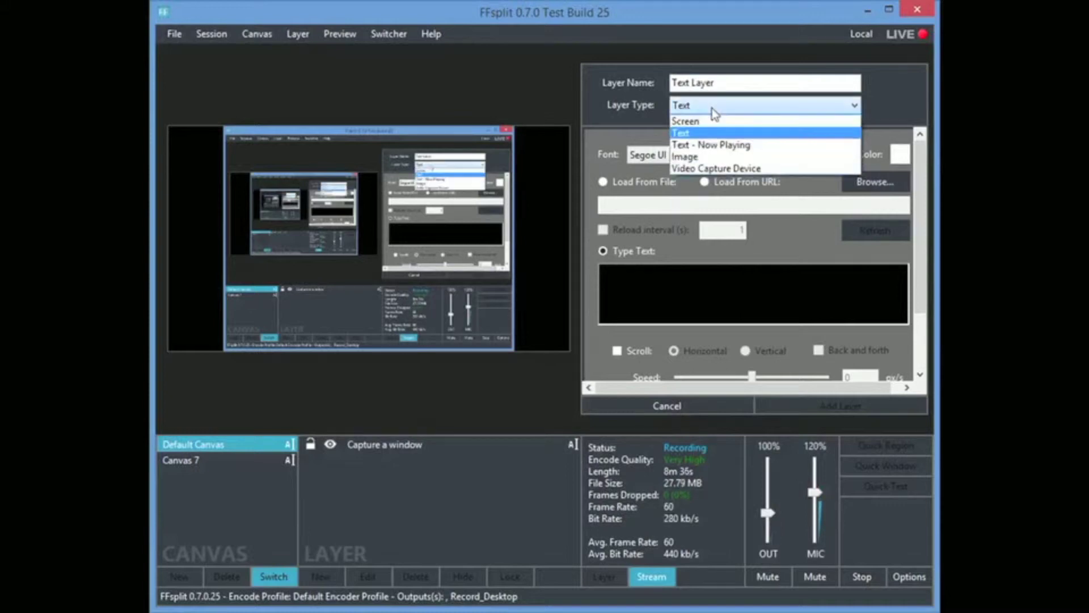
left_click(702, 157)
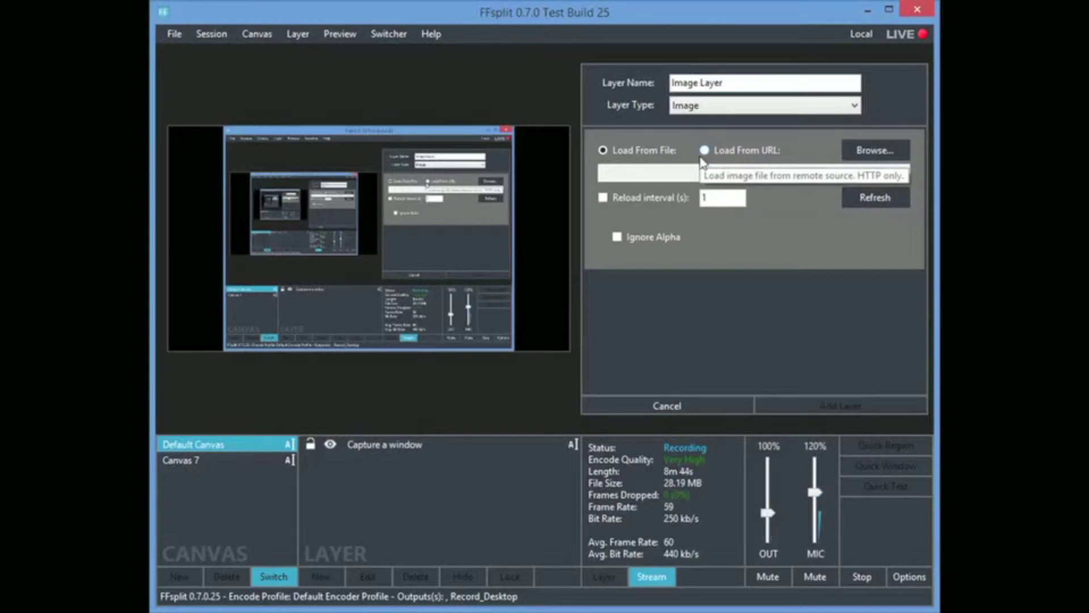
left_click(858, 147)
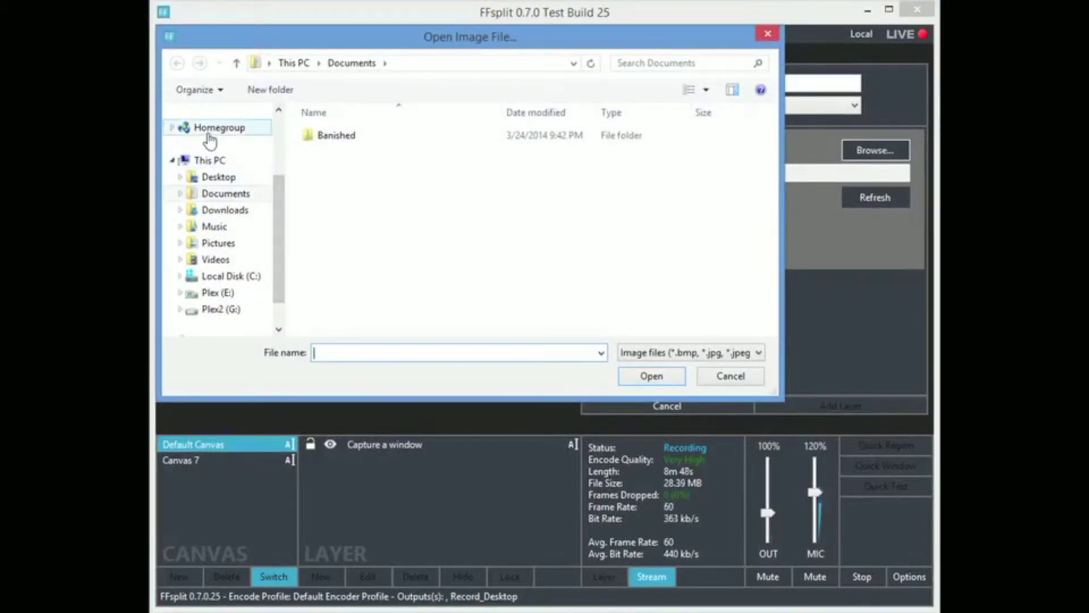
left_click(218, 177)
left_click(336, 171)
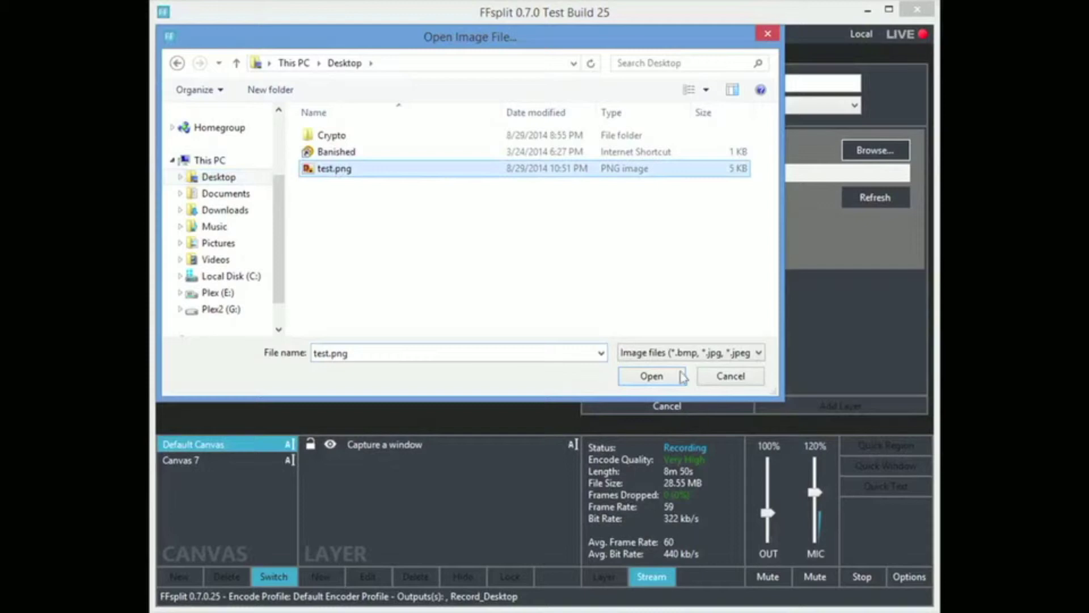
left_click(672, 375)
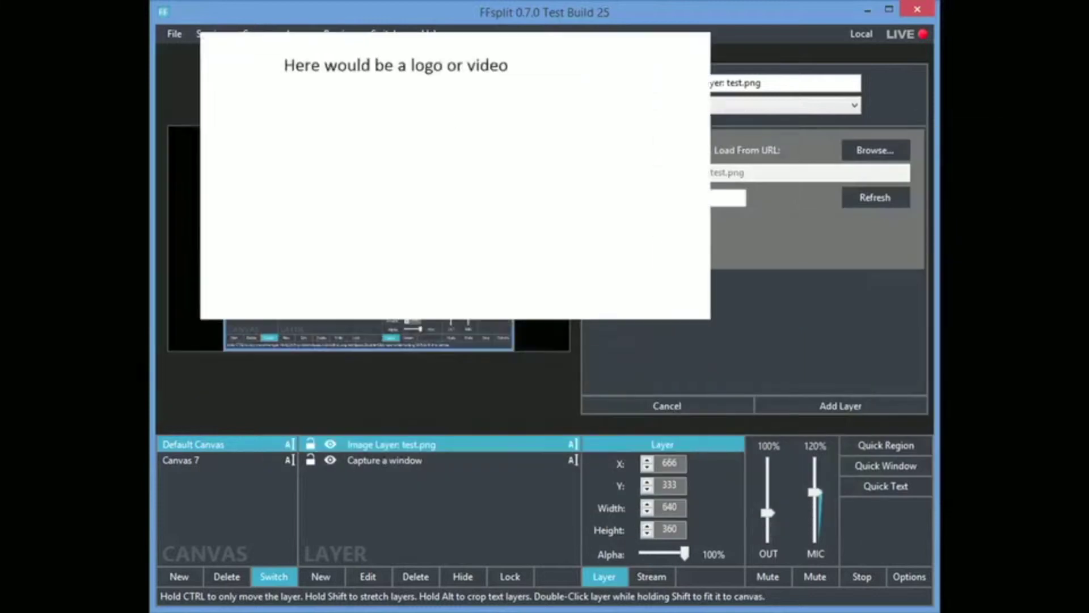
- Move and resize the test.png image layer freely in the preview, to about 644 × 362 at X 102, Y 0
left_click_drag(473, 256, 485, 182)
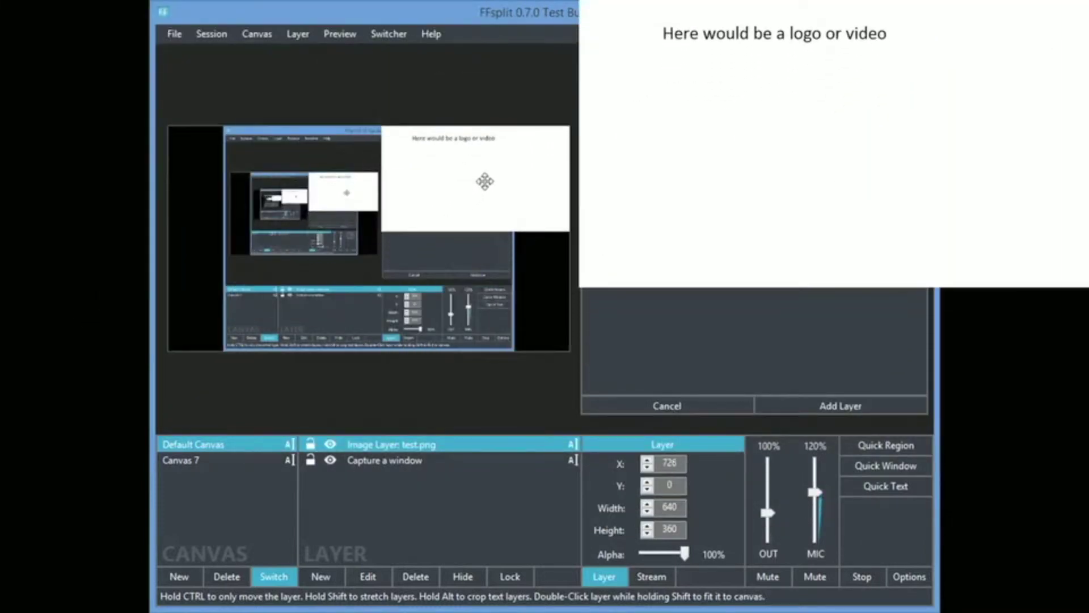
left_click_drag(377, 231, 513, 145)
left_click(513, 144)
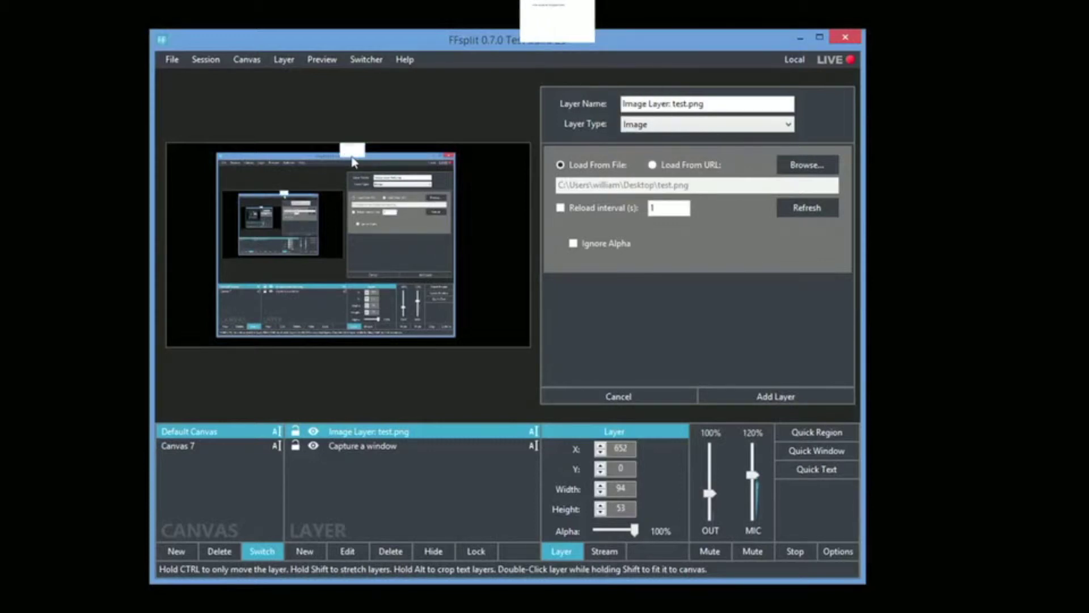
left_click_drag(353, 162, 190, 242)
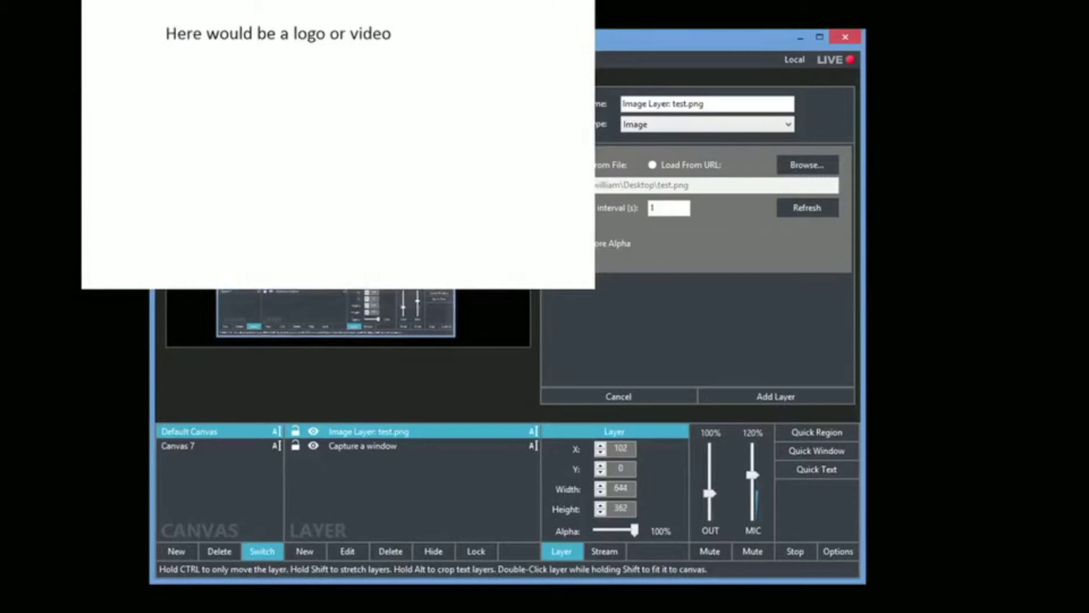
- Add the image layer and fit it into the canvas's upper-right corner at about 294 × 165, X 1100, Y 0
left_click(722, 396)
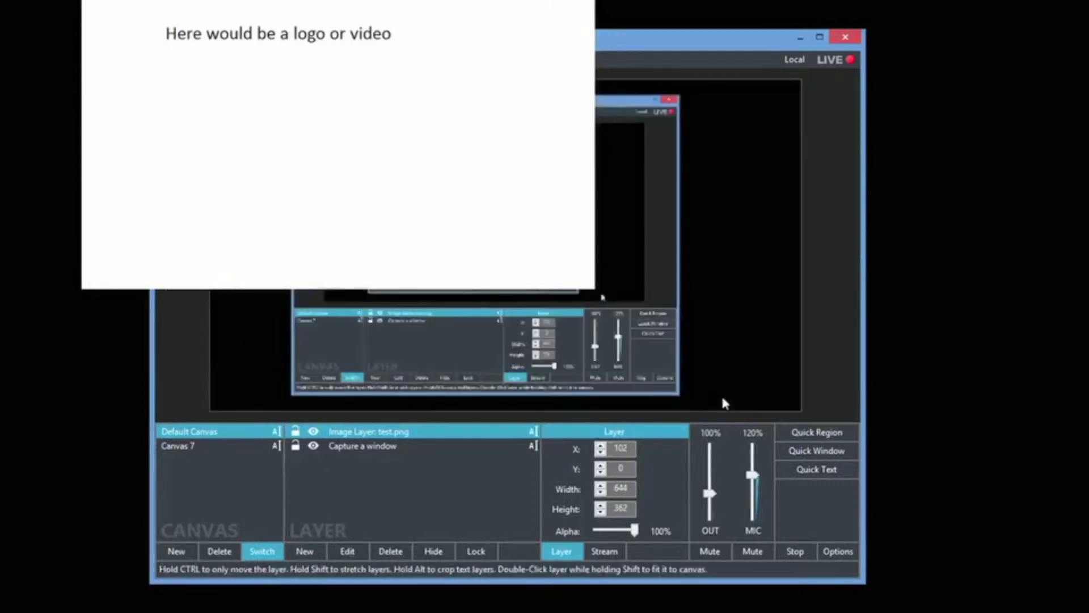
left_click_drag(651, 187, 908, 187)
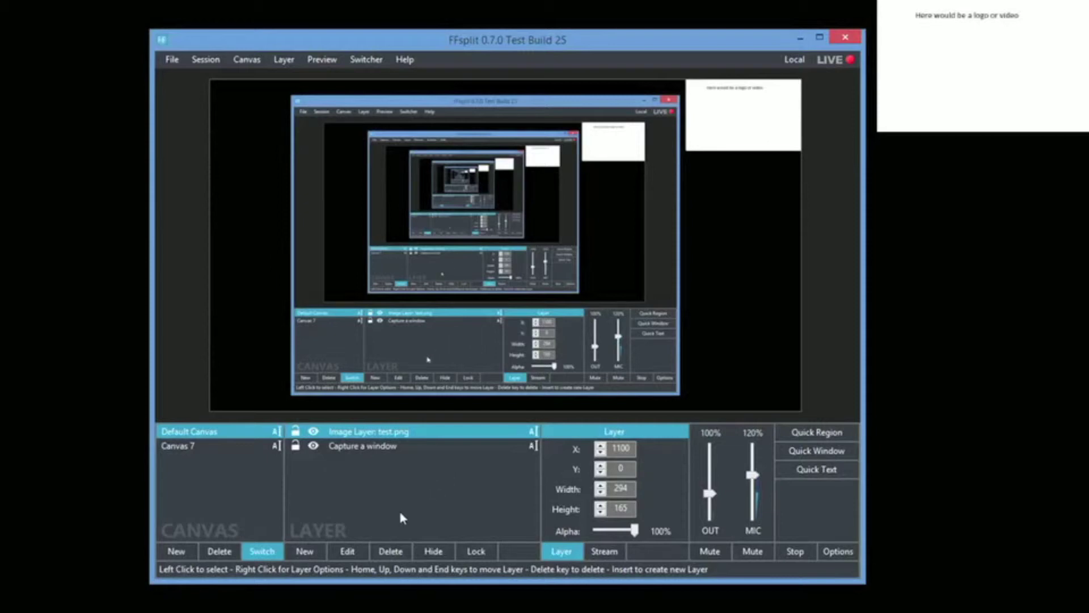
- Review the available layer types and screen capture options for another new layer, and cancel creating it
left_click(327, 553)
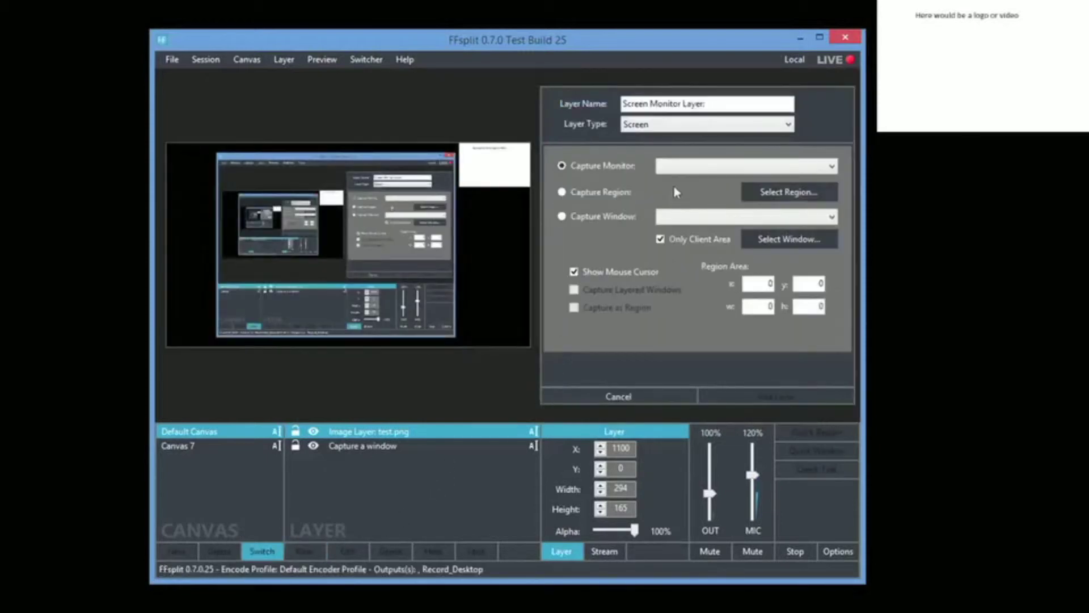
left_click(650, 125)
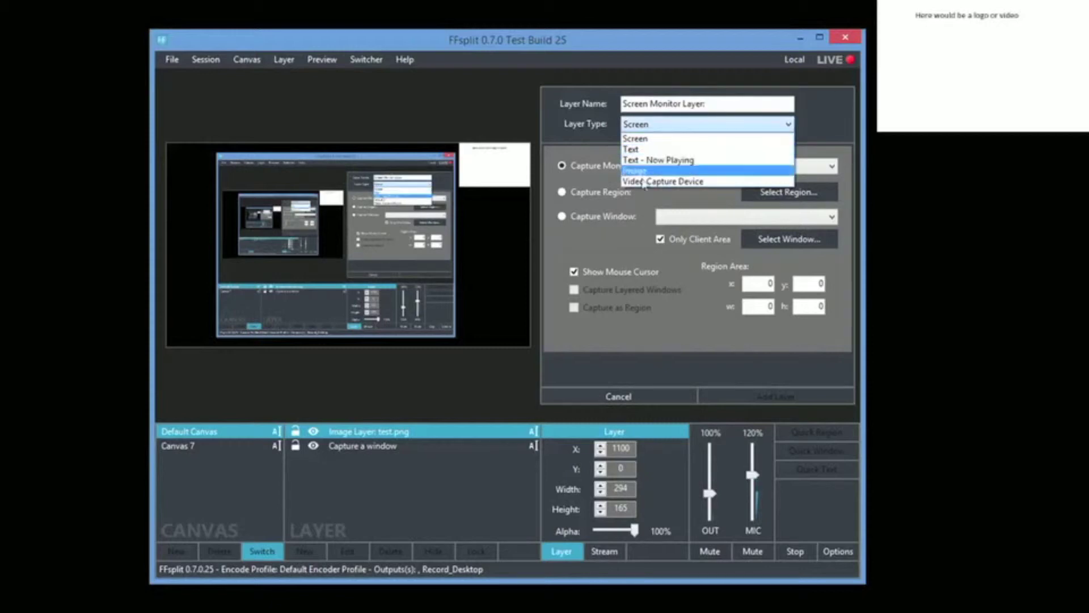
left_click(618, 252)
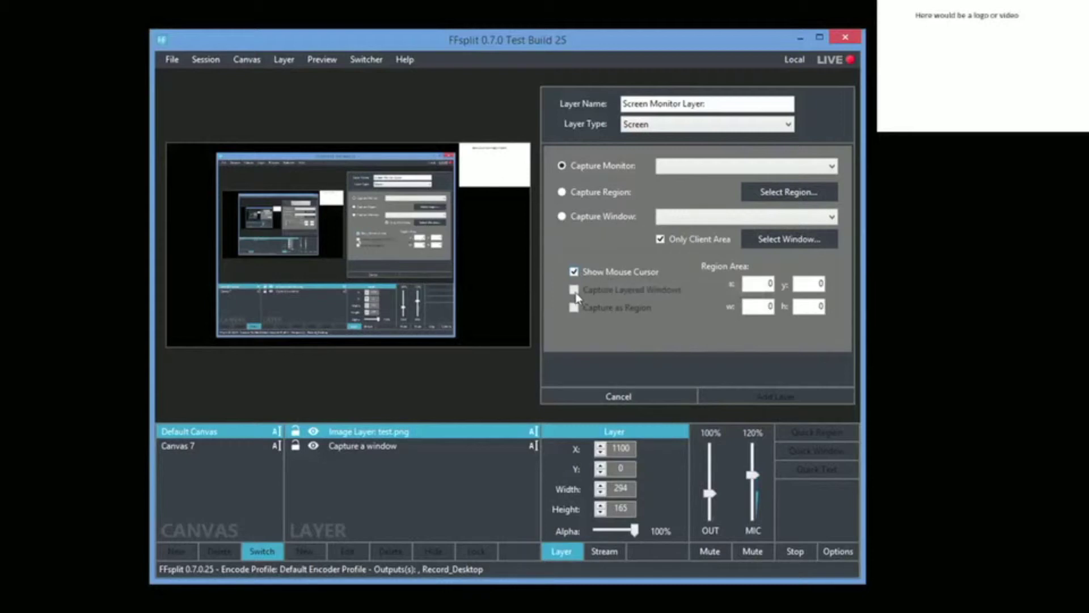
left_click(618, 396)
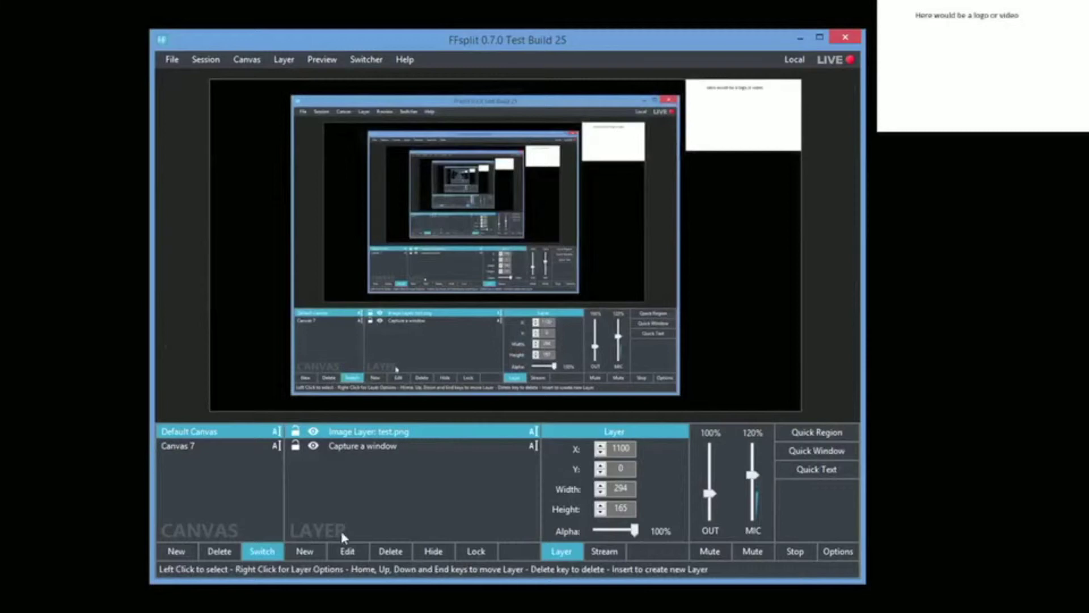
- Open the settings of the Capture a window layer for editing
left_click(347, 448)
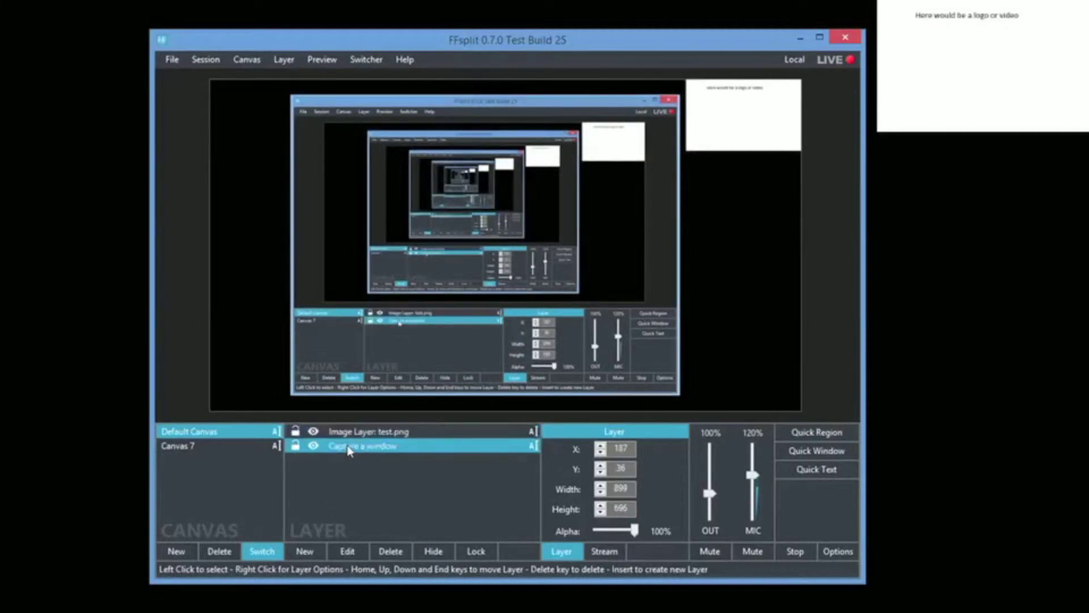
left_click(347, 550)
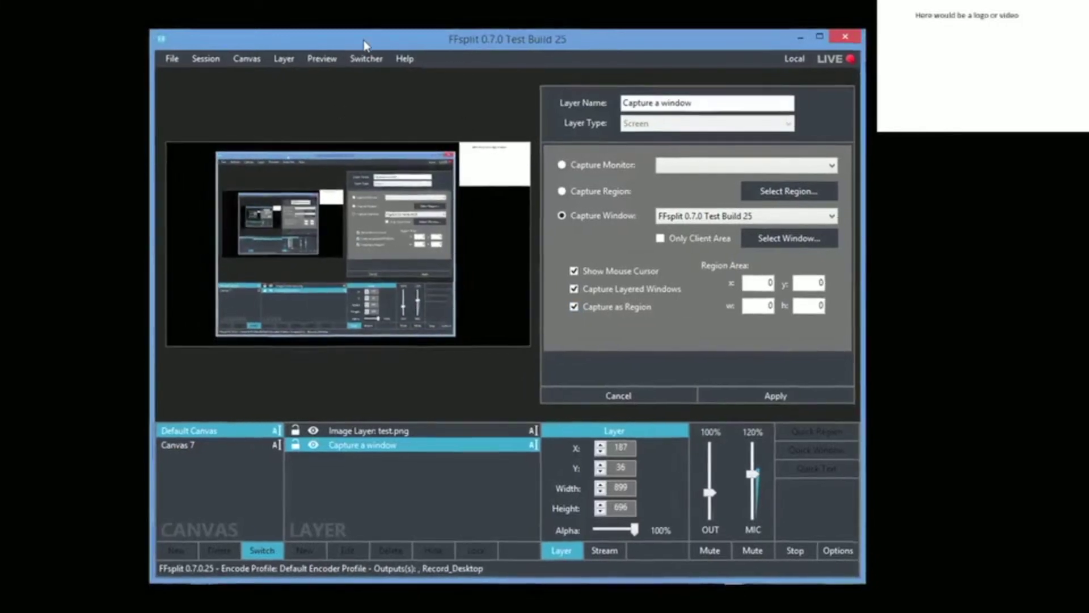
- Review the session settings in the configuration options, close them and cancel editing the Capture a window layer
key("alt+Tab")
left_click_drag(267, 35, 180, 40)
left_click(221, 45)
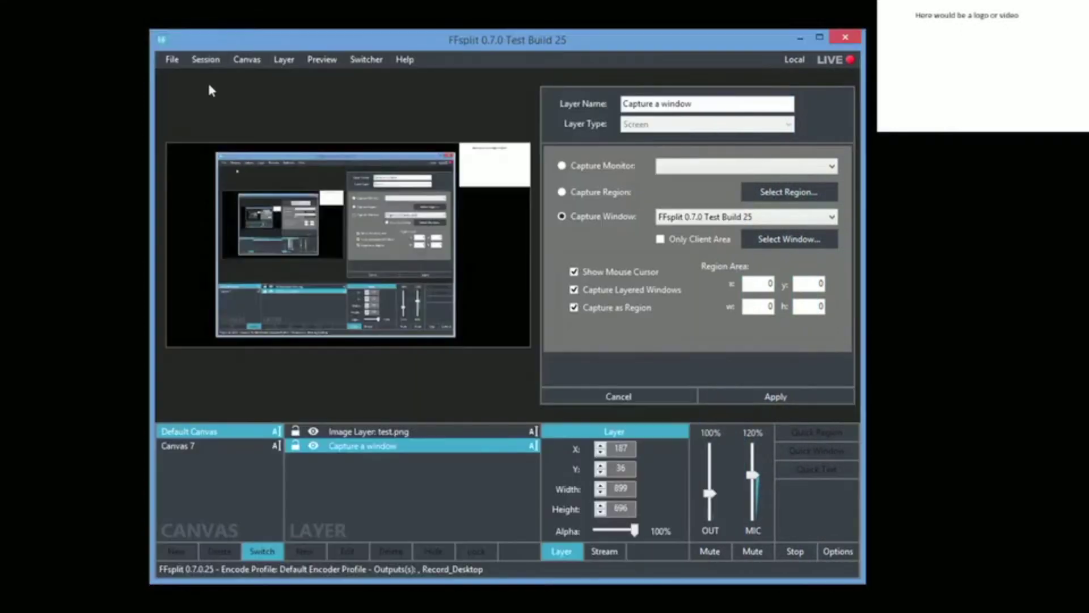
left_click(172, 59)
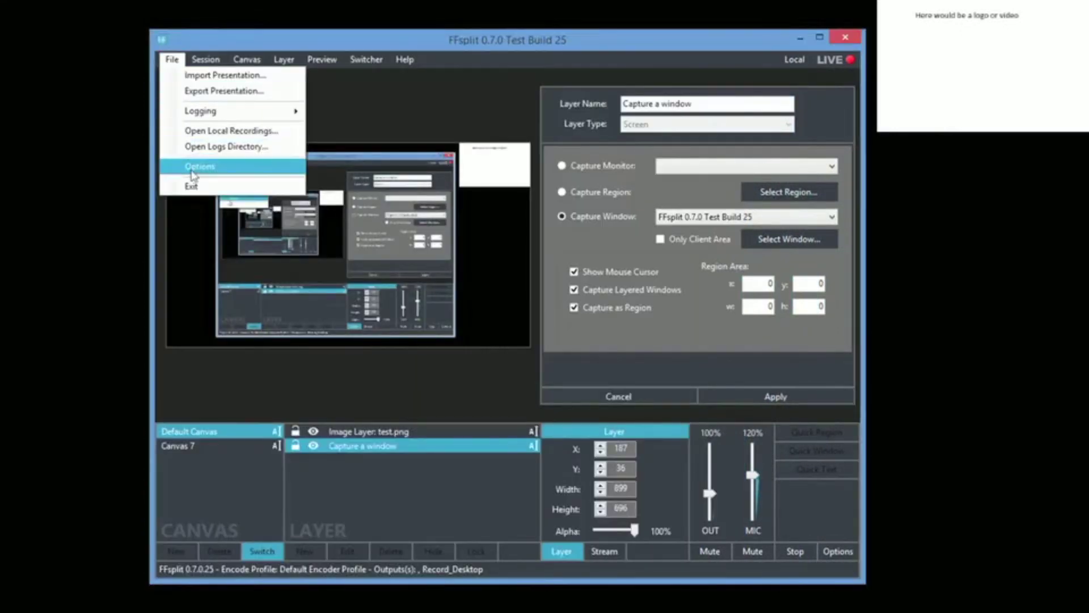
left_click(221, 168)
left_click_drag(282, 150, 360, 144)
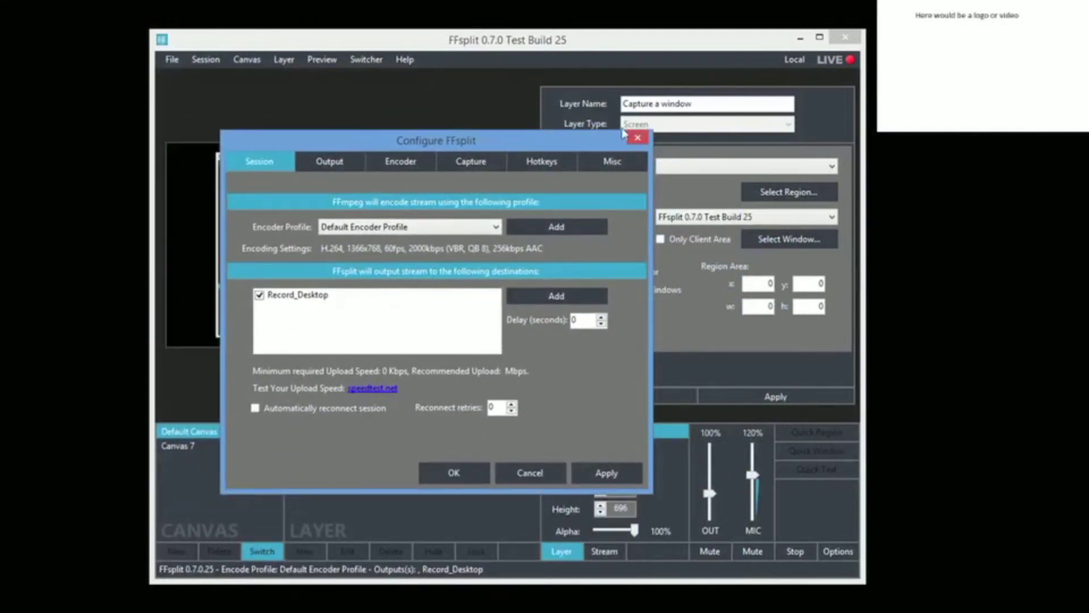
left_click(637, 136)
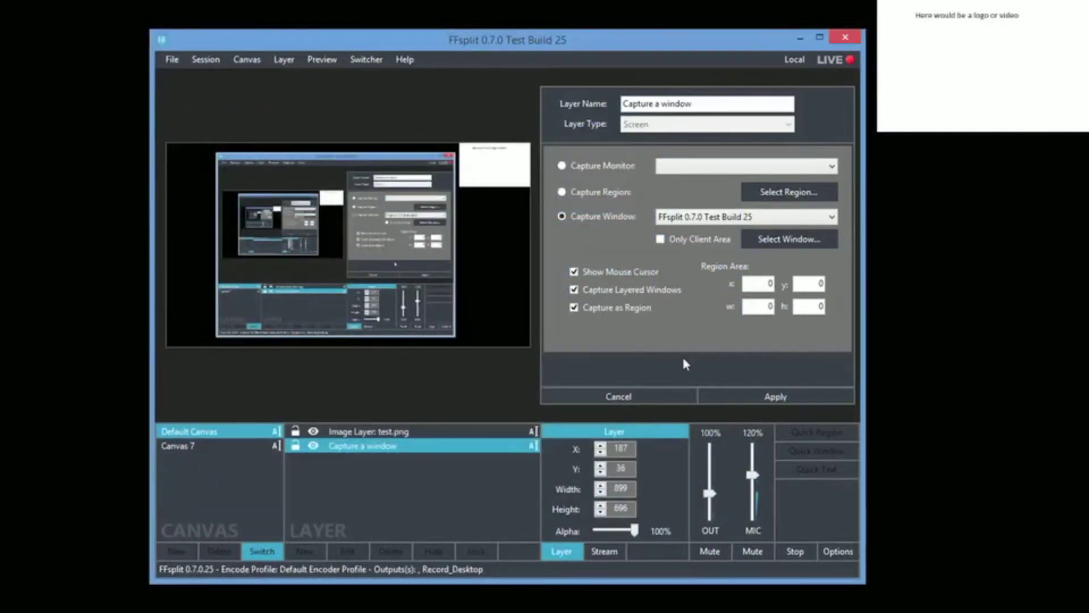
left_click(658, 397)
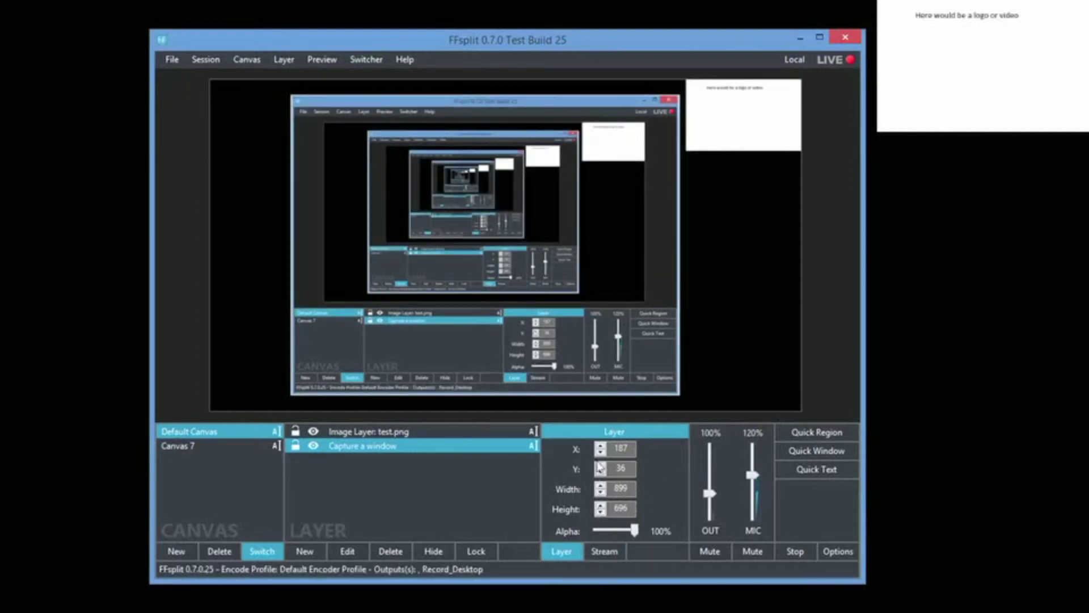
- Nudge the Capture a window layer's X position to 188 and back to 187, and move the layer to about X 141, Y 38
mouse_move(638, 532)
left_mouse_down()
mouse_move(604, 534)
mouse_move(636, 532)
left_mouse_up()
left_click(601, 445)
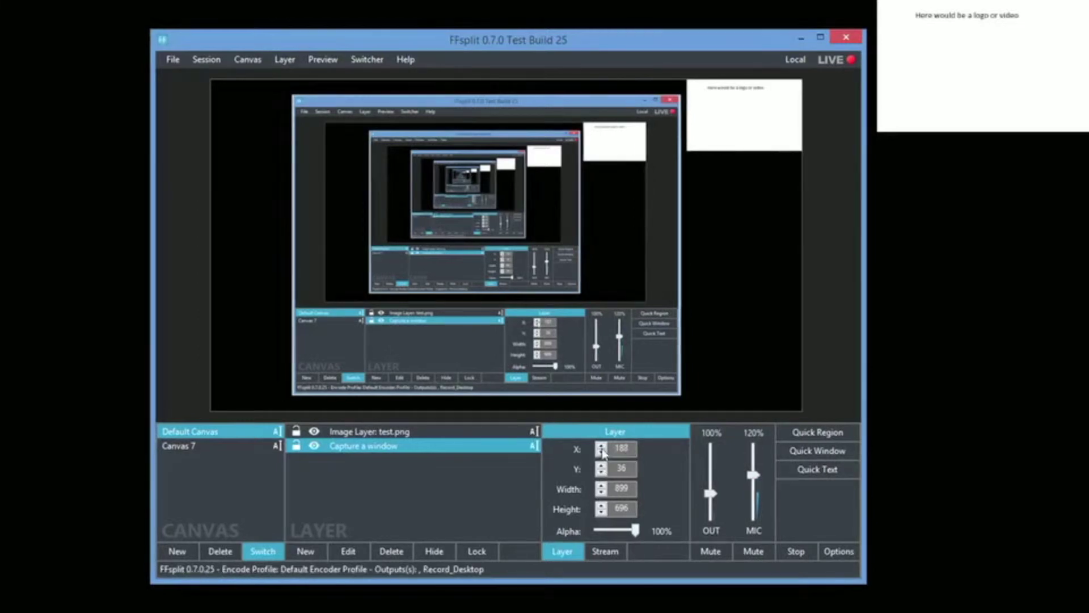
left_click(602, 453)
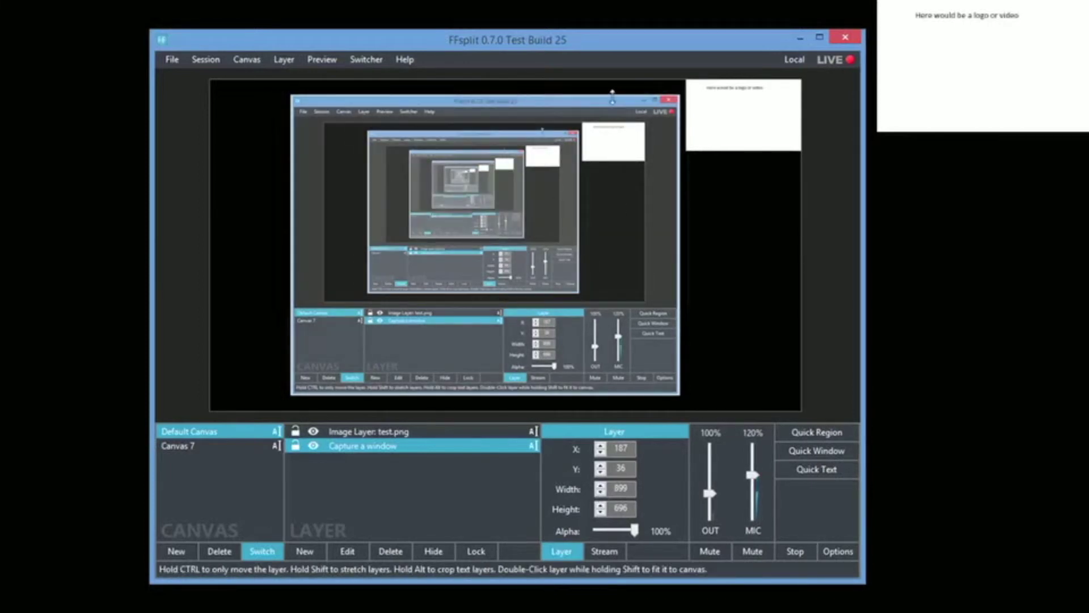
left_click_drag(612, 94, 533, 122)
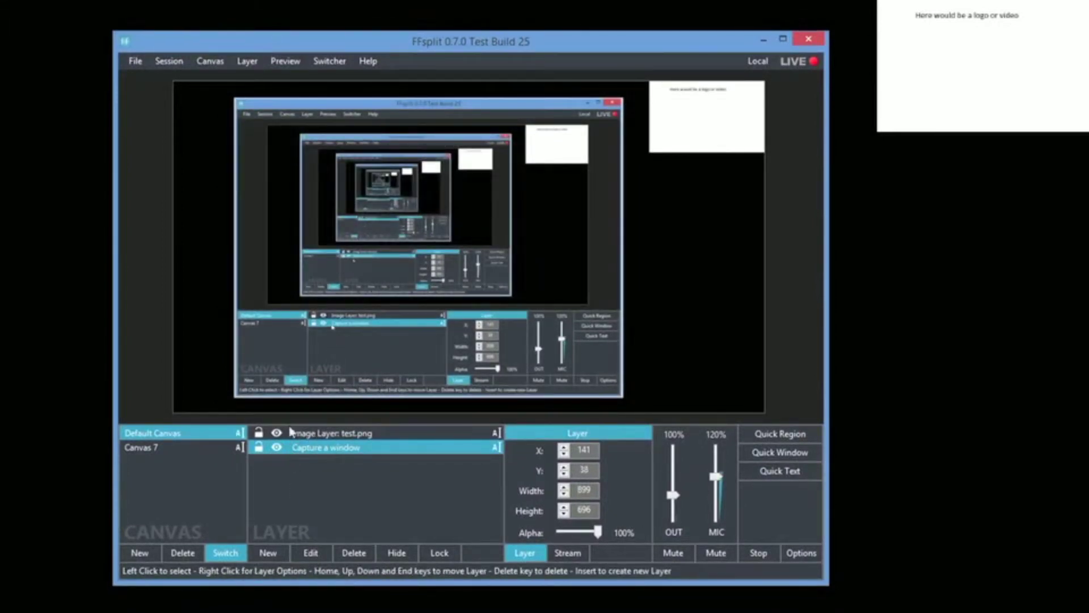
- Check the file commands and the encoder and service selections available for the session
left_click(135, 61)
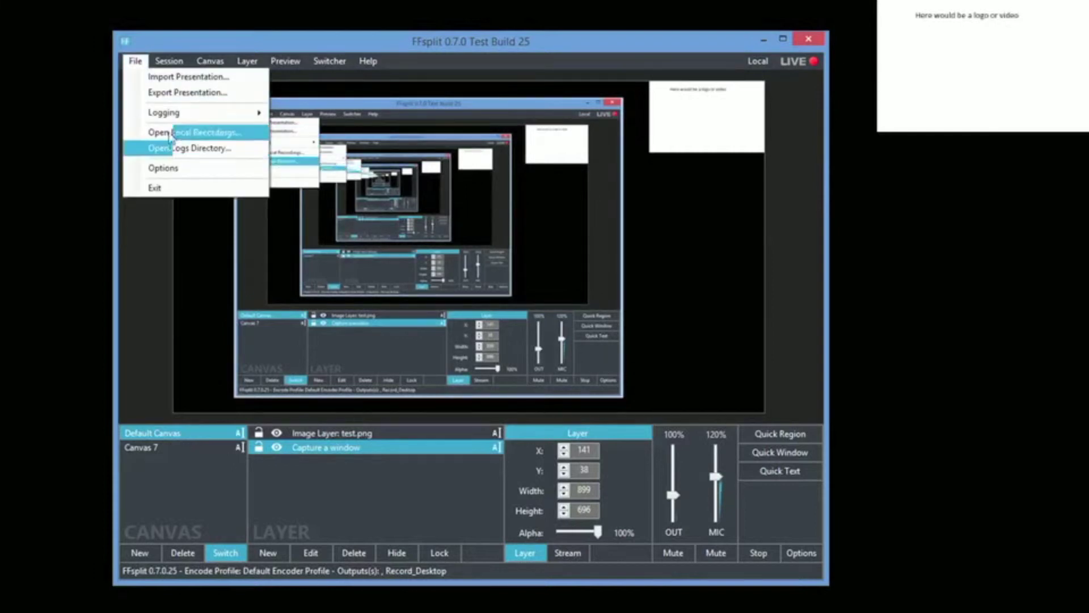
left_click(169, 61)
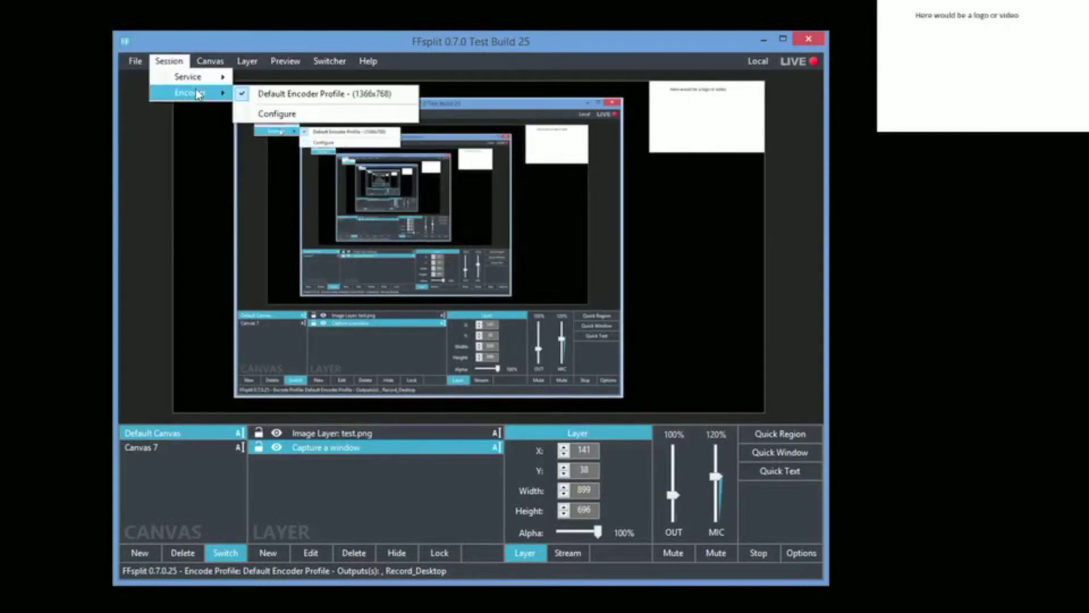
mouse_move(199, 81)
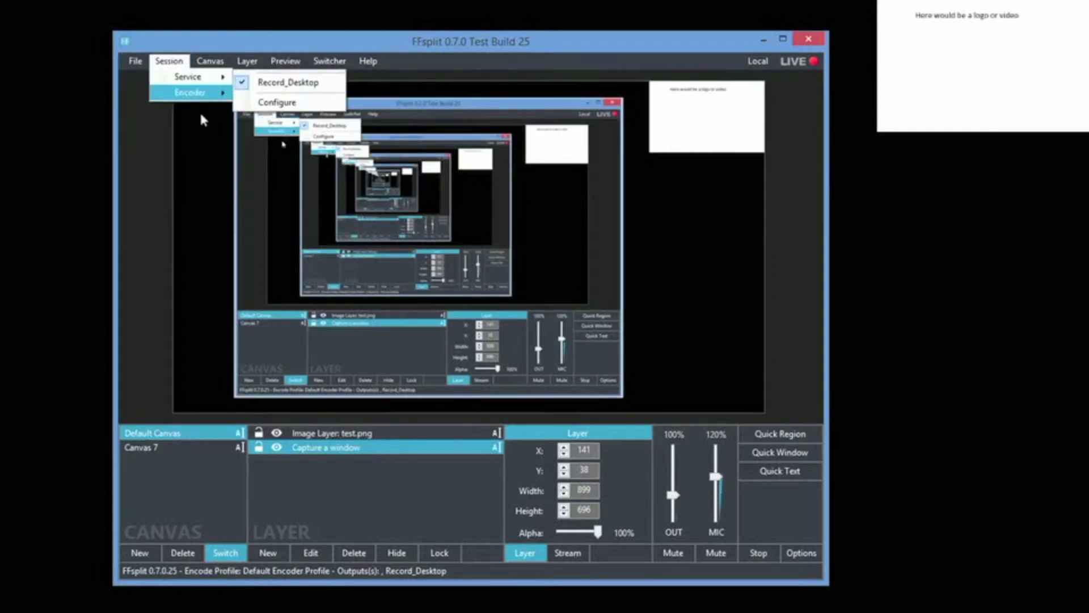
left_click(199, 151)
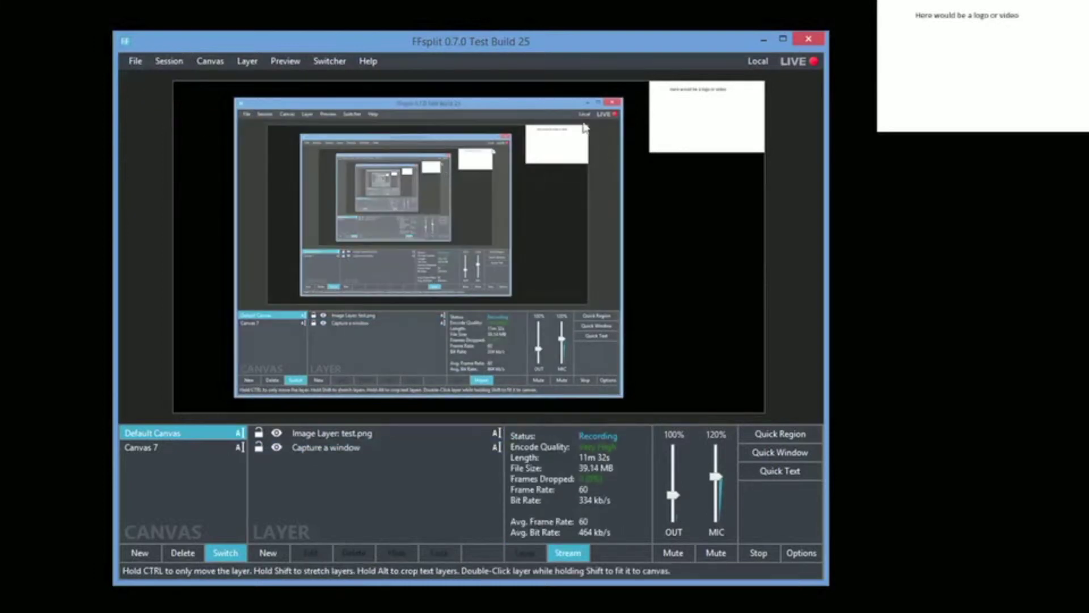
- Move the Capture a window layer to about X 164, Y 32, and review the windows available as its capture source
left_click_drag(552, 102, 577, 103)
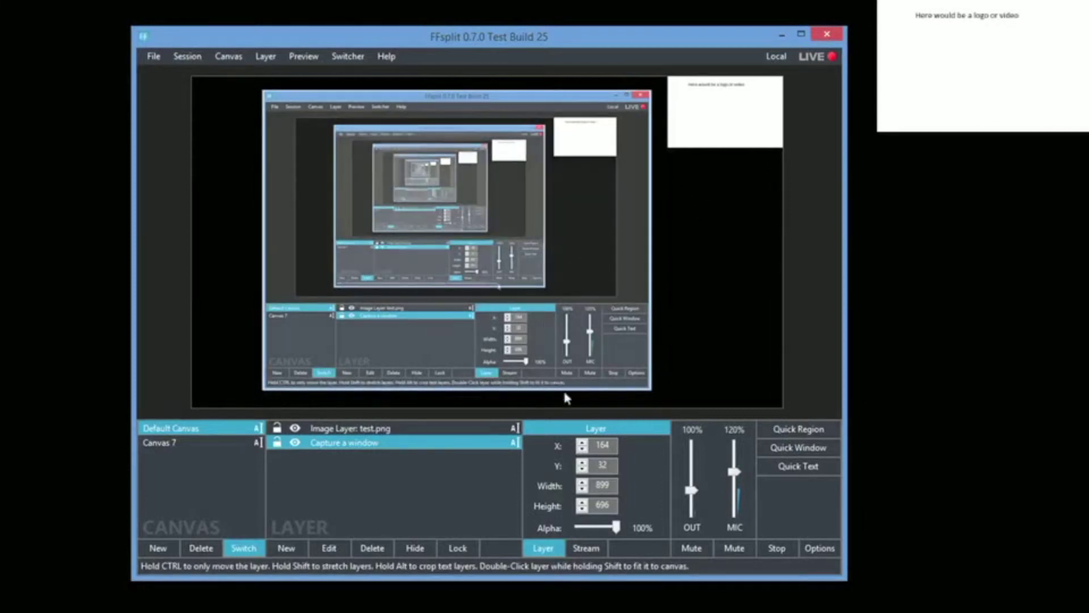
left_click(329, 548)
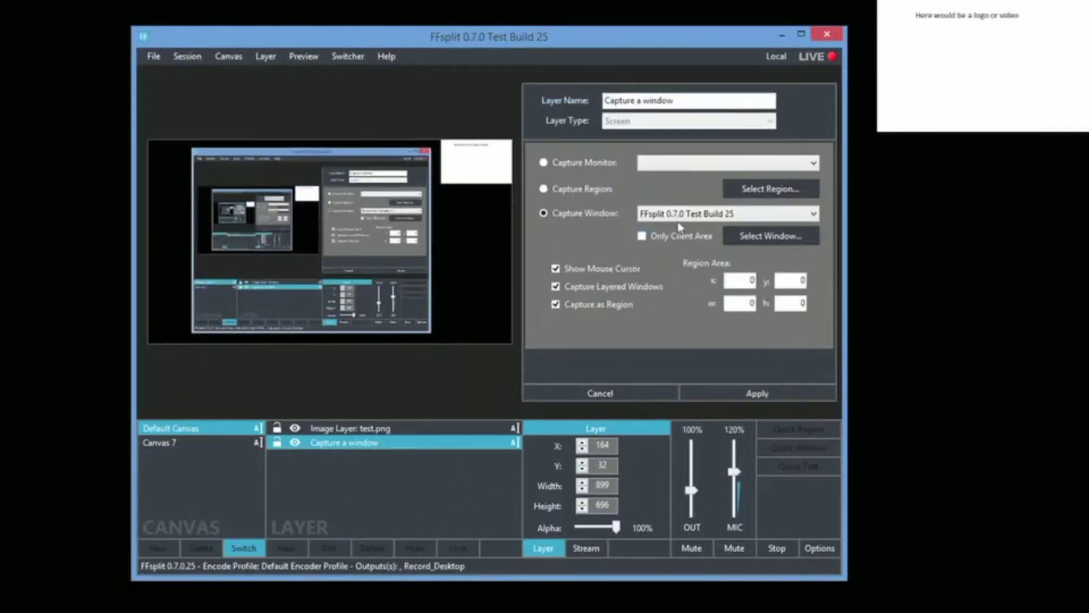
left_click(680, 215)
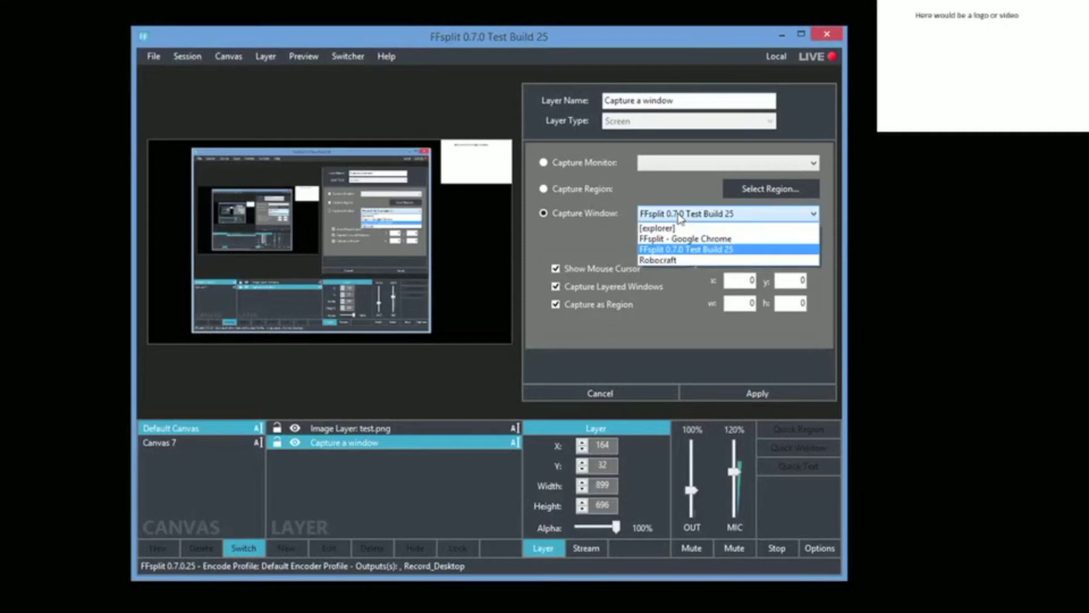
left_click(655, 249)
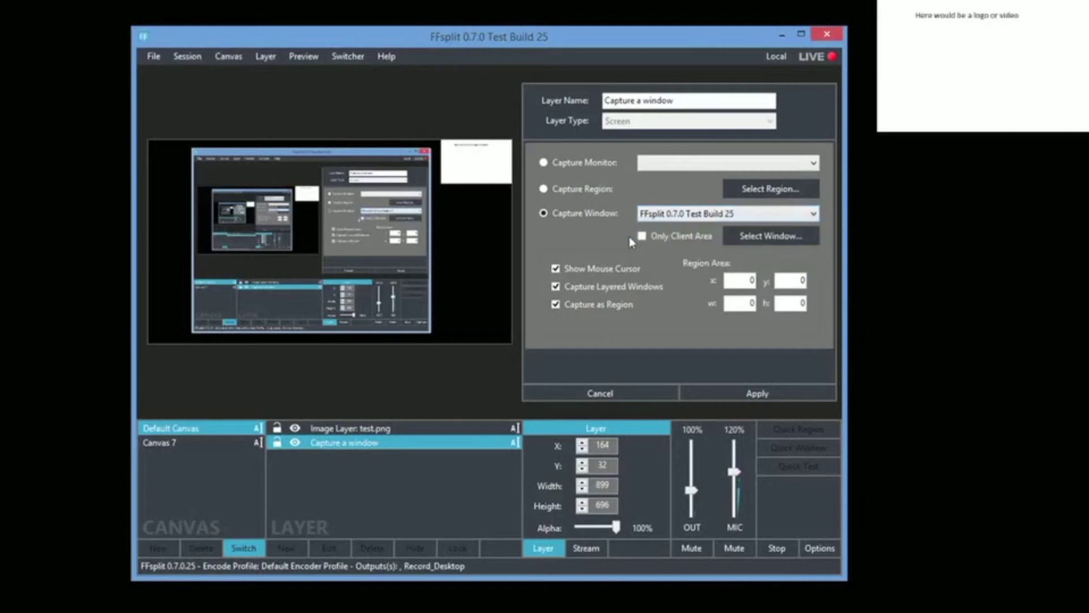
left_click(659, 216)
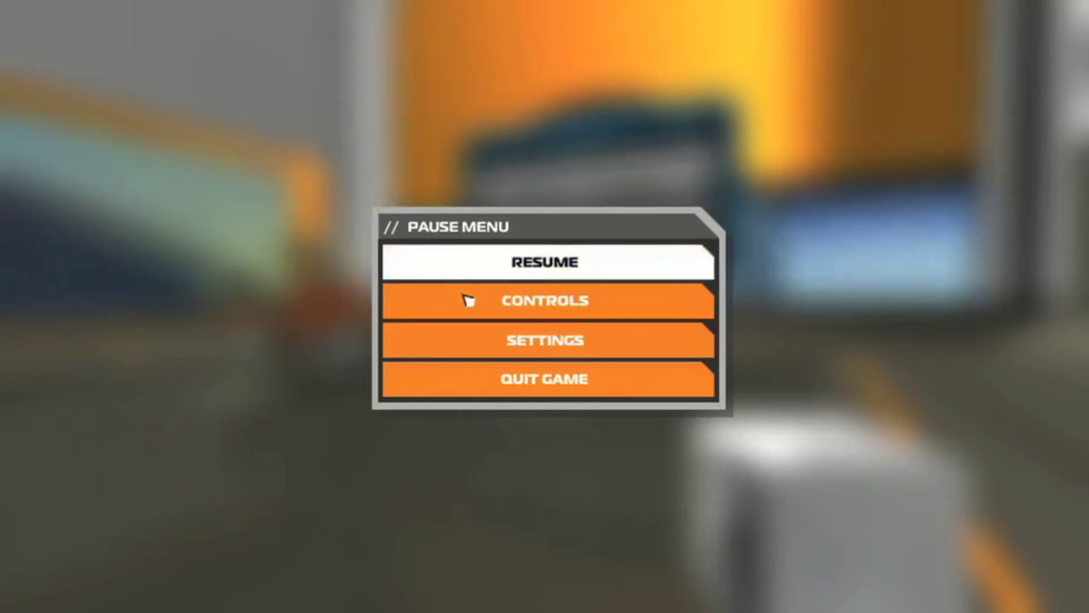
- In the Robocraft game settings, choose Good as the quality setting and accept the resolution adjustment
left_click(496, 354)
left_click(409, 215)
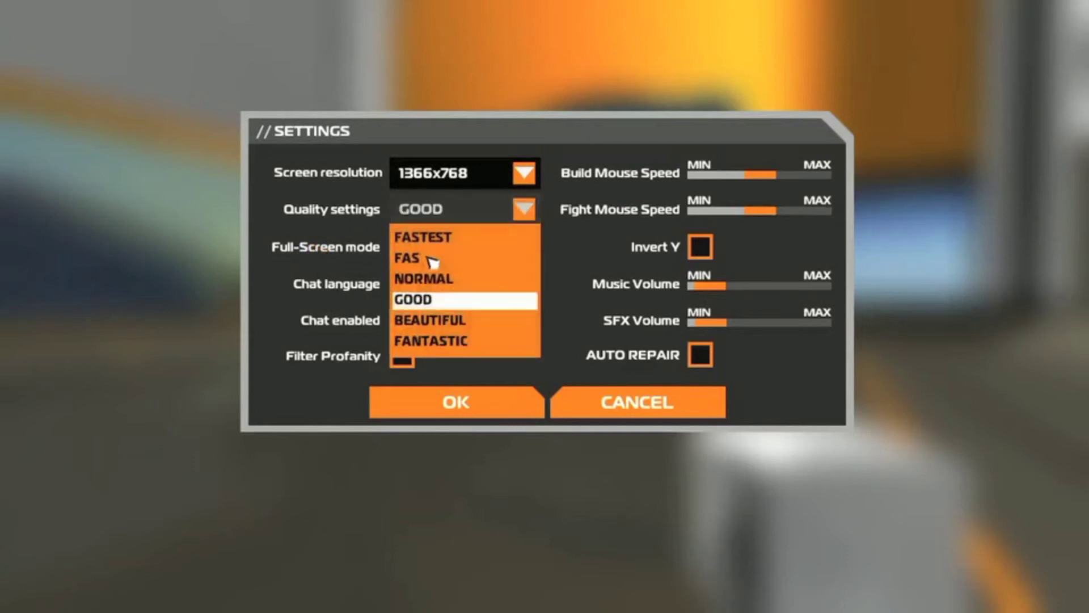
left_click(443, 291)
left_click(452, 402)
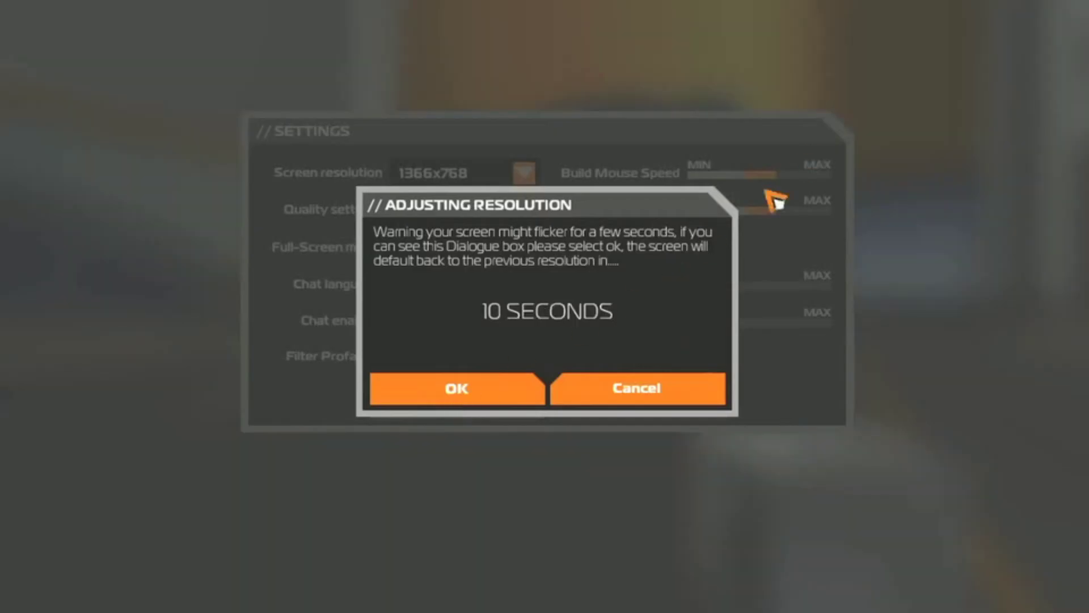
left_click(441, 403)
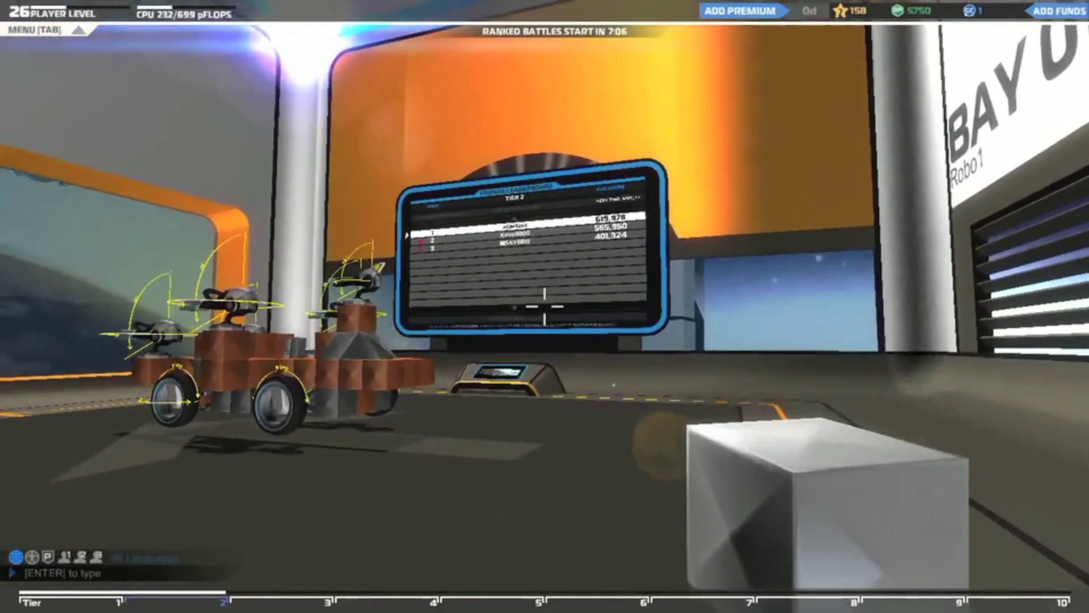
- Pause and resume the Robocraft game, and enter the queue for a standard battle
key("Escape")
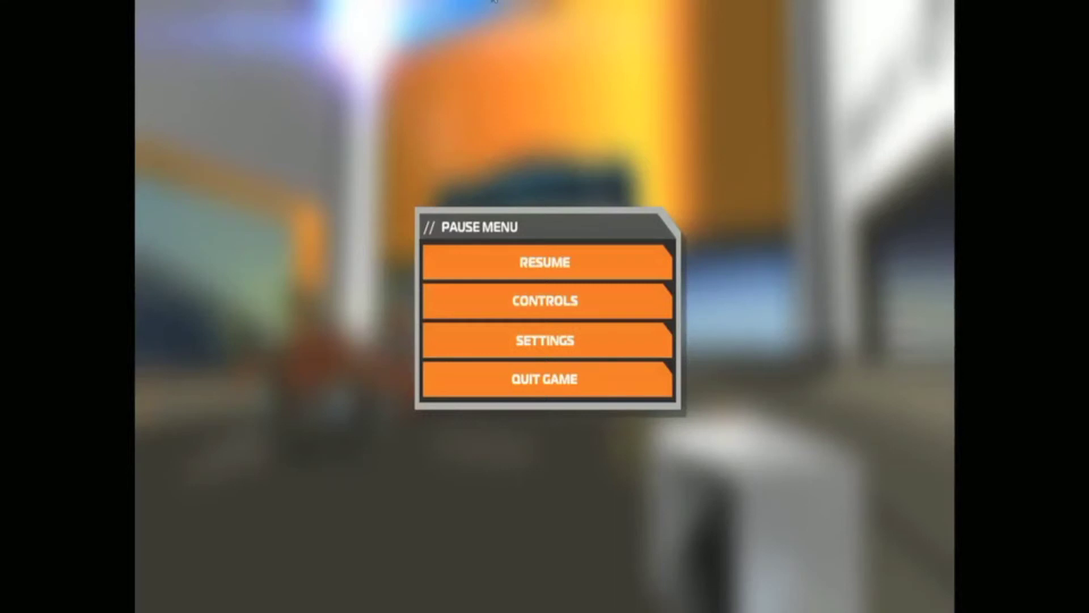
left_click(519, 276)
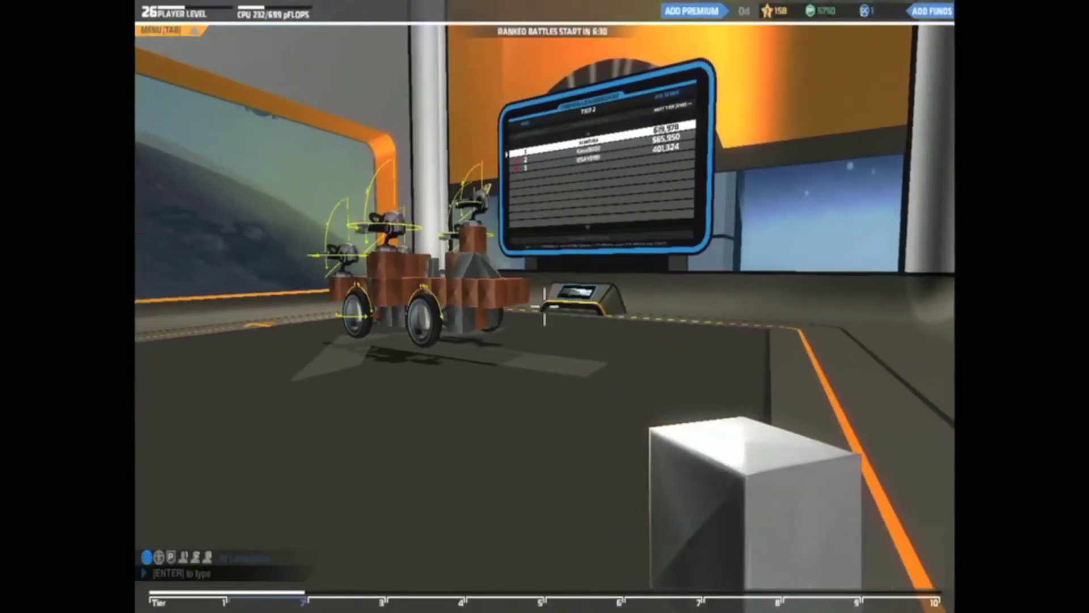
key("b")
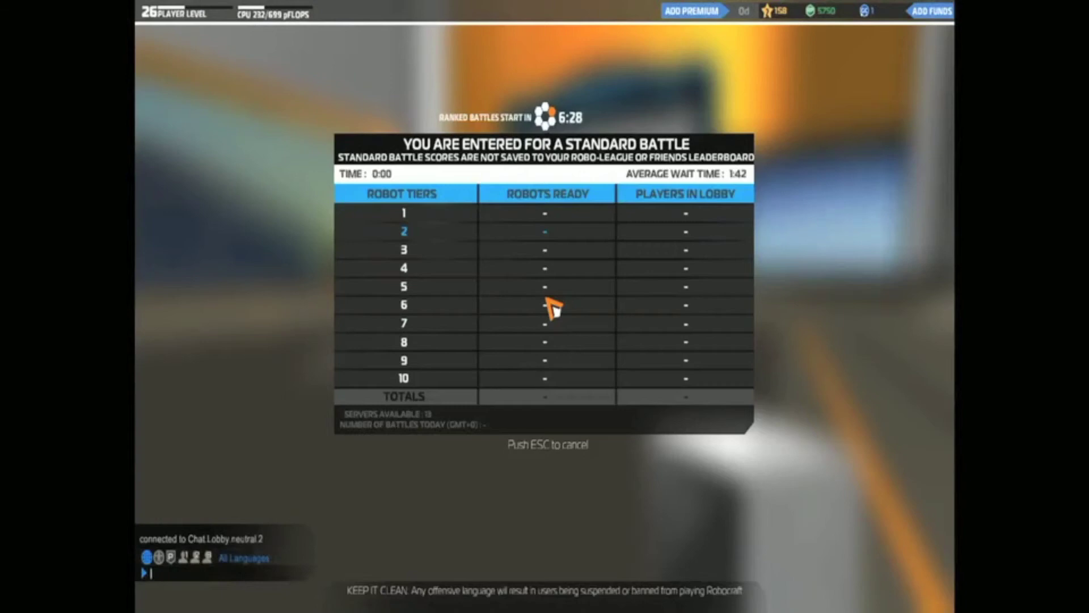